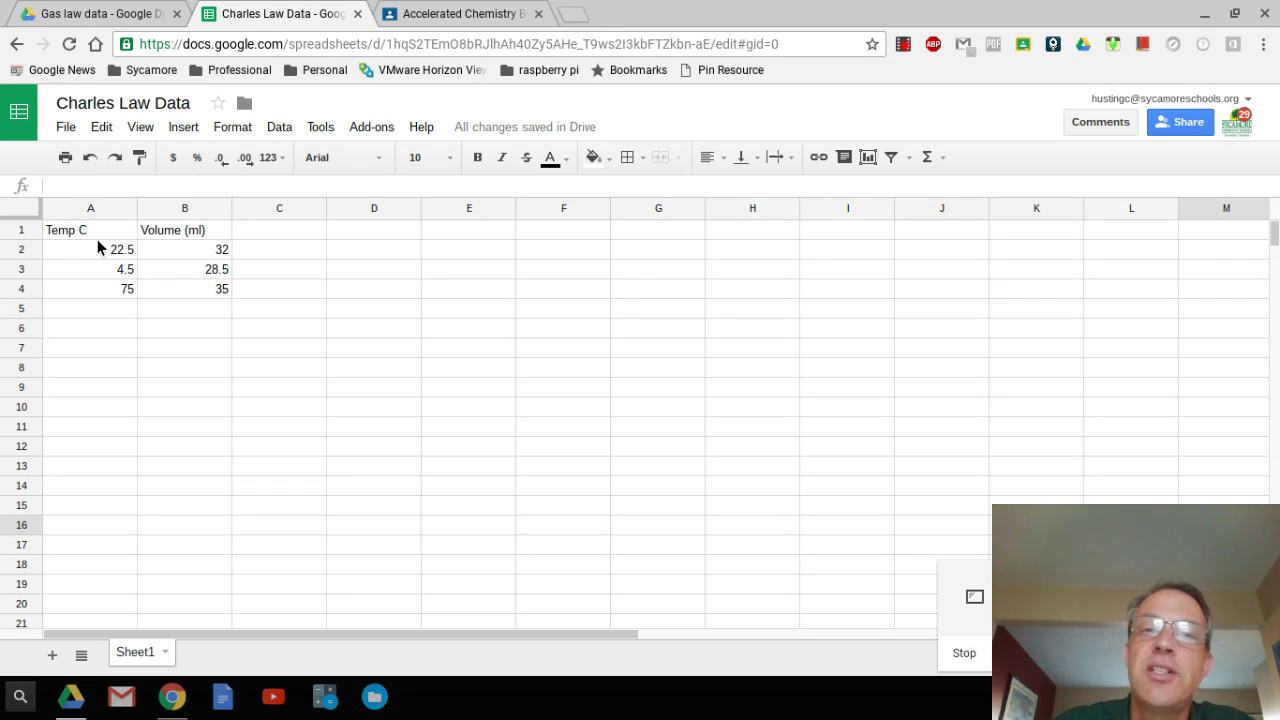
Step: Insert a Volume (ml) vs. Temp C scatter chart from A1:B4 and place it beside the data table
{"action": "left_click_drag", "start_coordinate": [99, 236], "coordinate": [175, 292]}
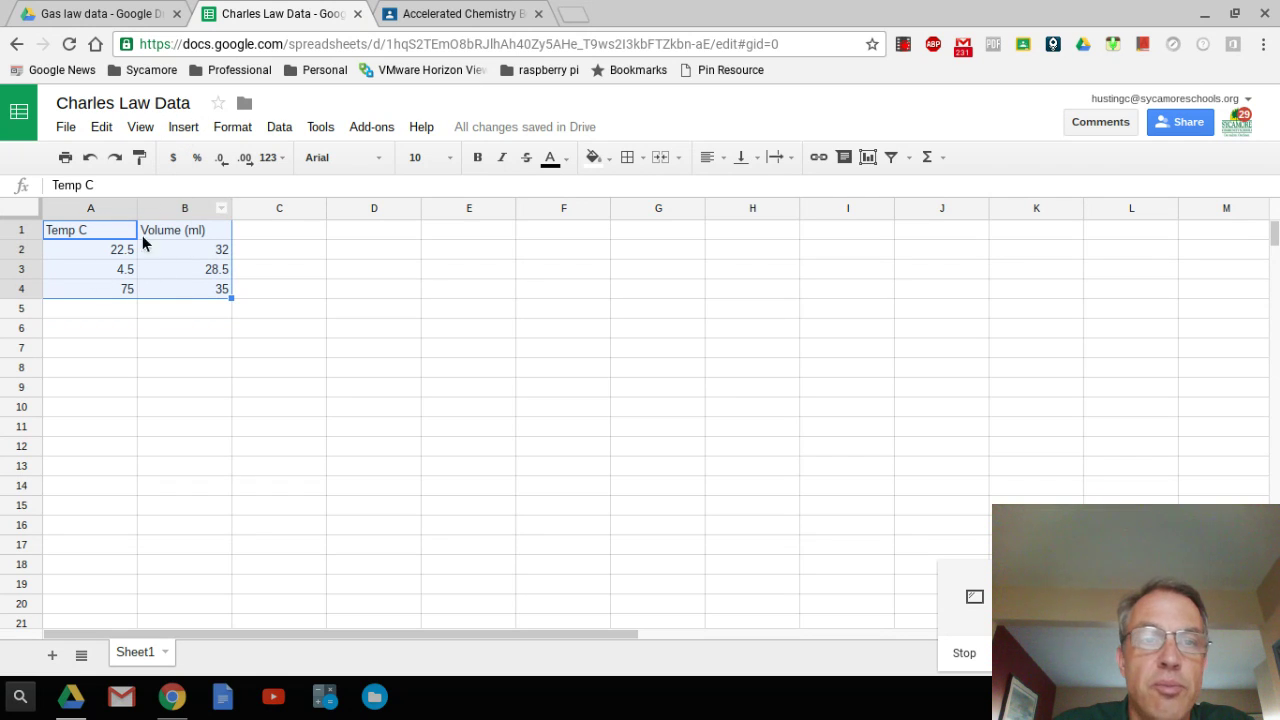
{"action": "left_click", "coordinate": [186, 128]}
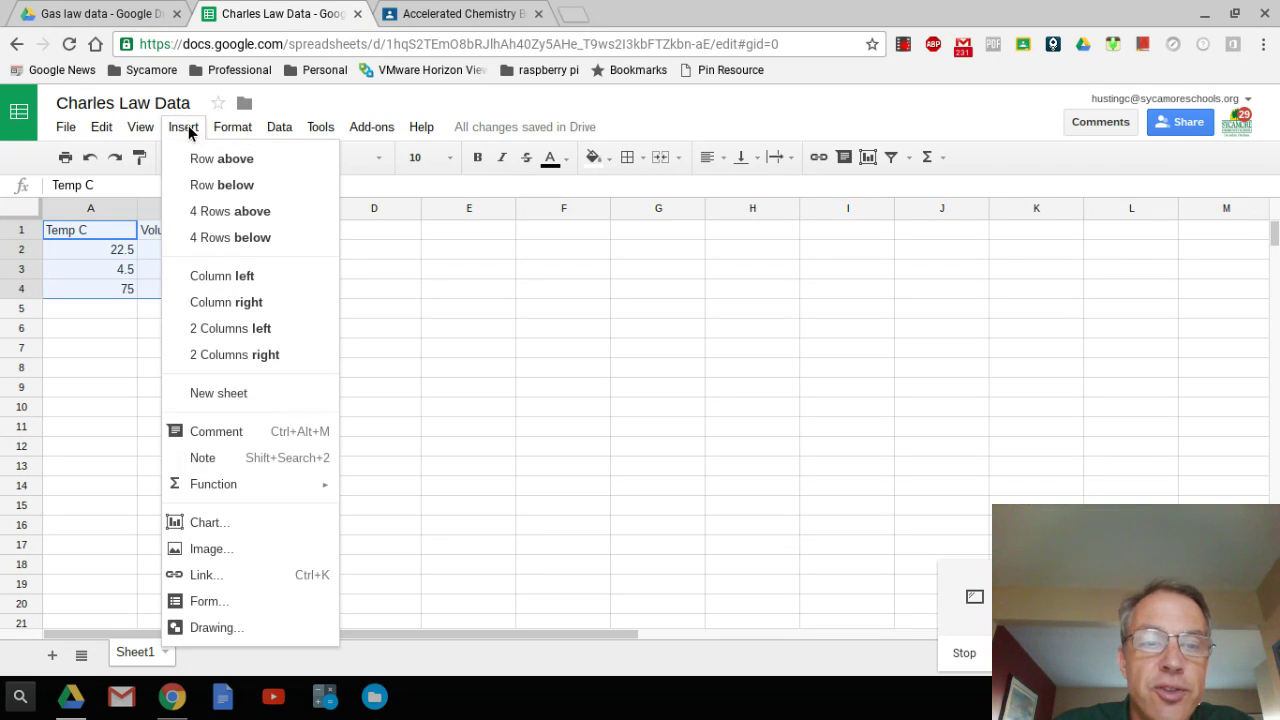
{"action": "left_click", "coordinate": [222, 528]}
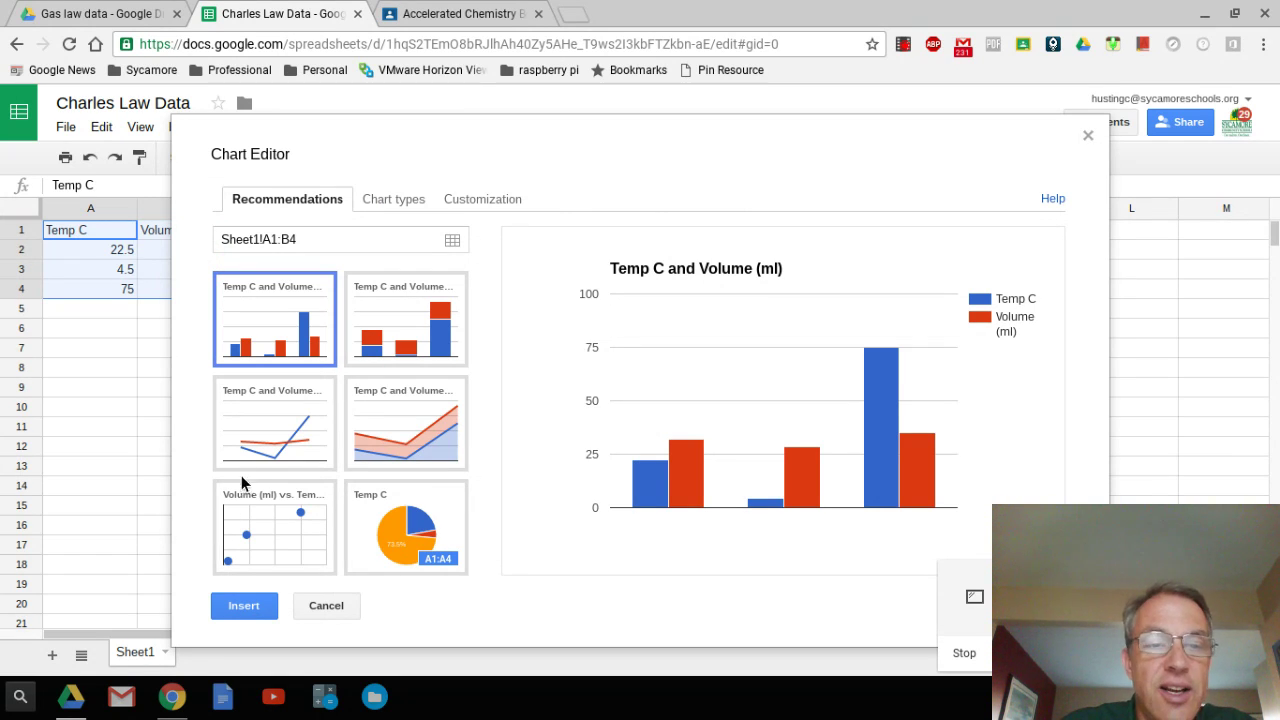
{"action": "left_click", "coordinate": [274, 531]}
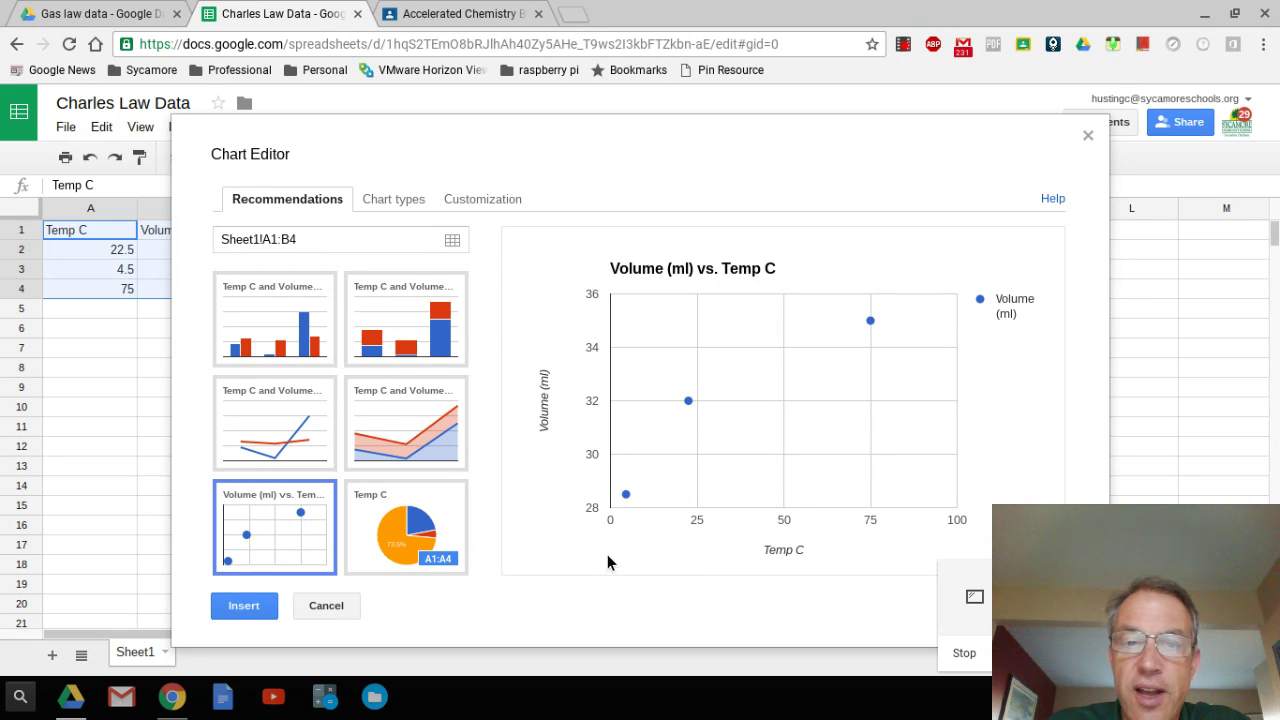
{"action": "left_click", "coordinate": [250, 607]}
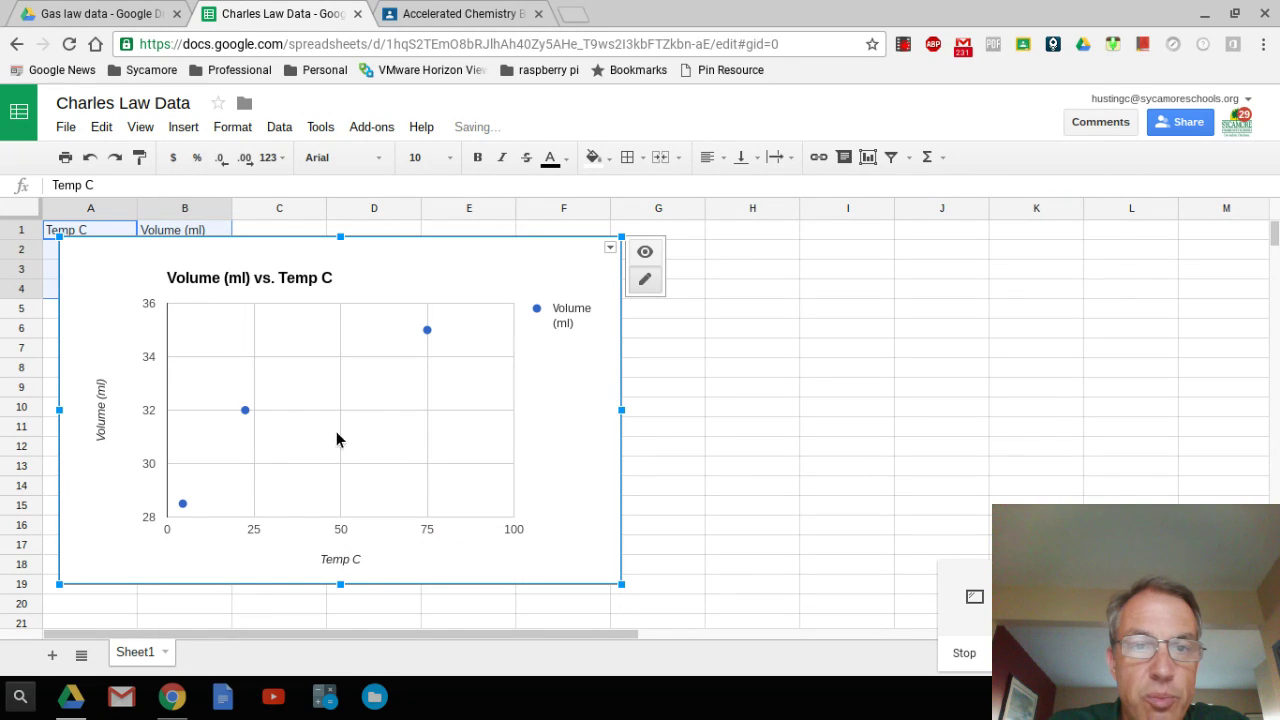
{"action": "left_click_drag", "start_coordinate": [380, 260], "coordinate": [600, 246]}
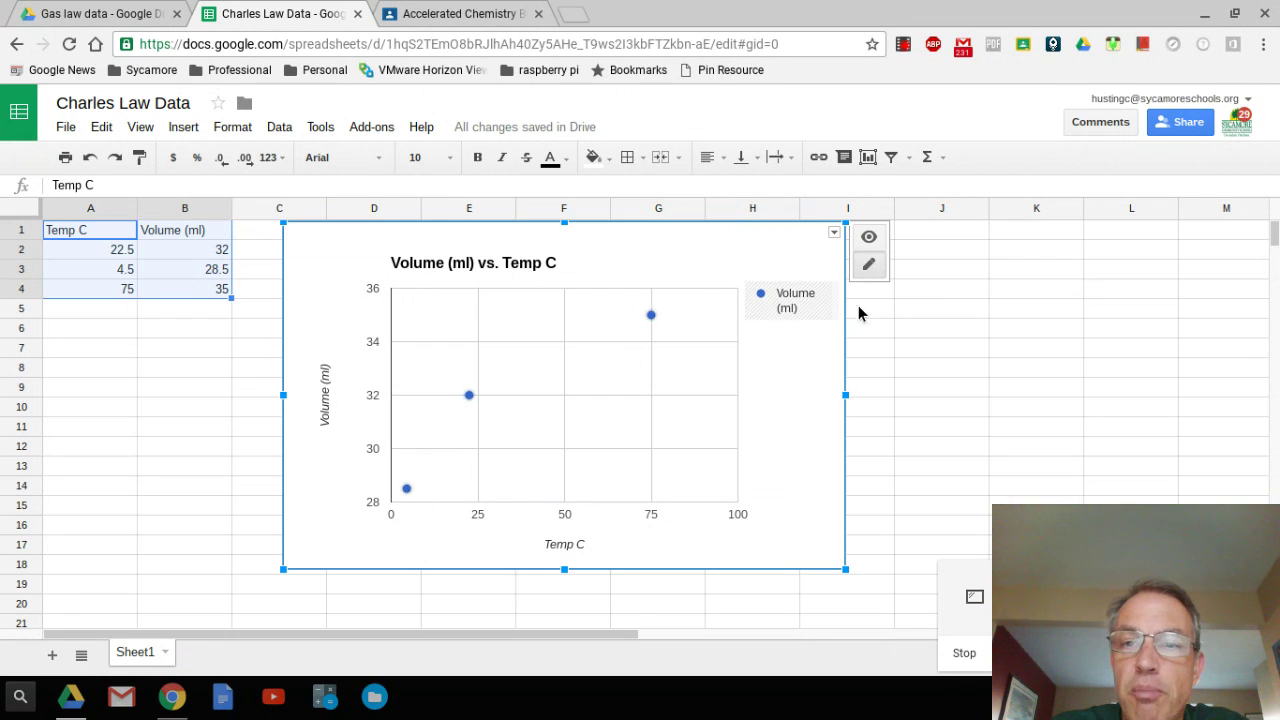
Step: Set the chart's horizontal axis range to a minimum of -300 and a maximum of 100
{"action": "left_click", "coordinate": [834, 233]}
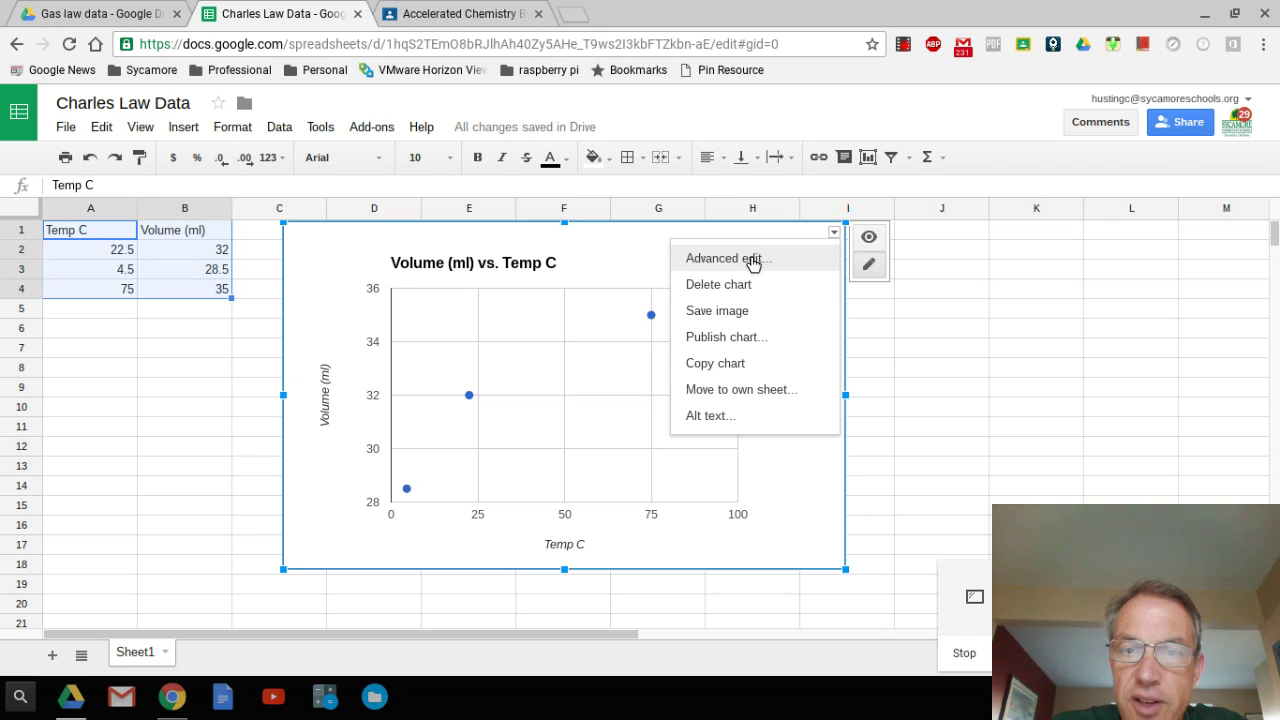
{"action": "left_click", "coordinate": [739, 265]}
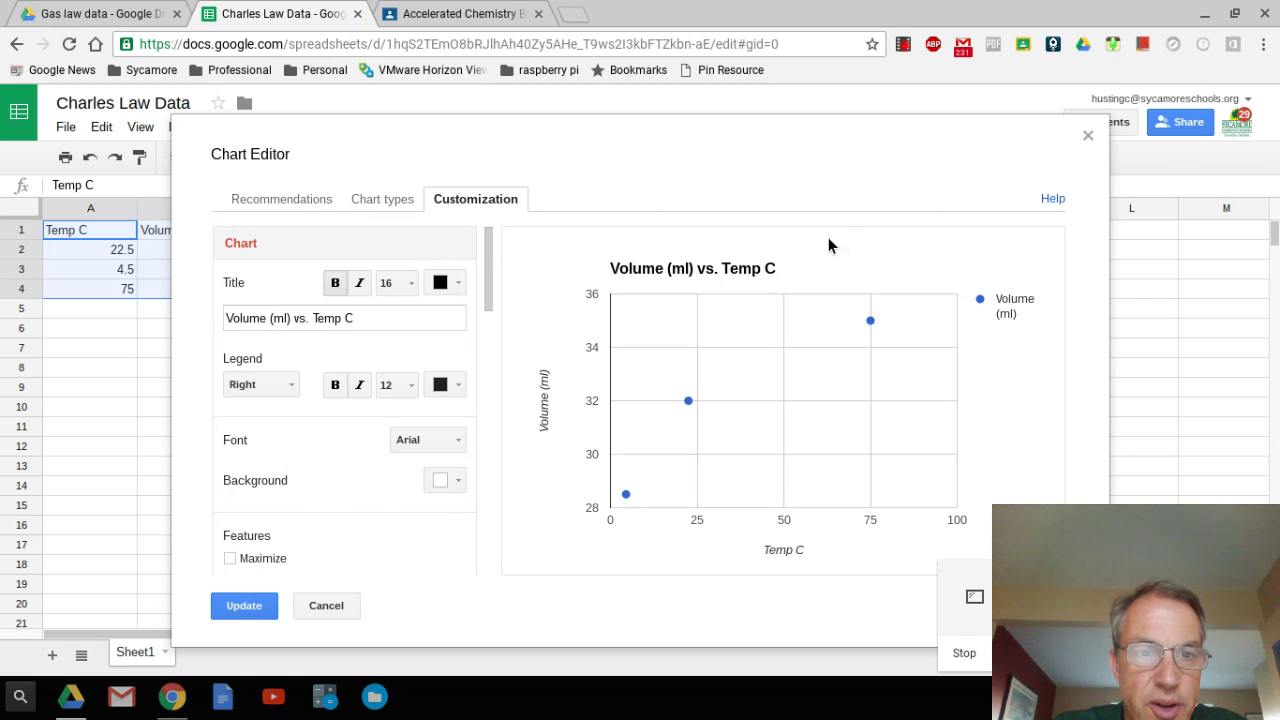
{"action": "scroll", "coordinate": [492, 310], "scroll_direction": "down", "scroll_amount": 5}
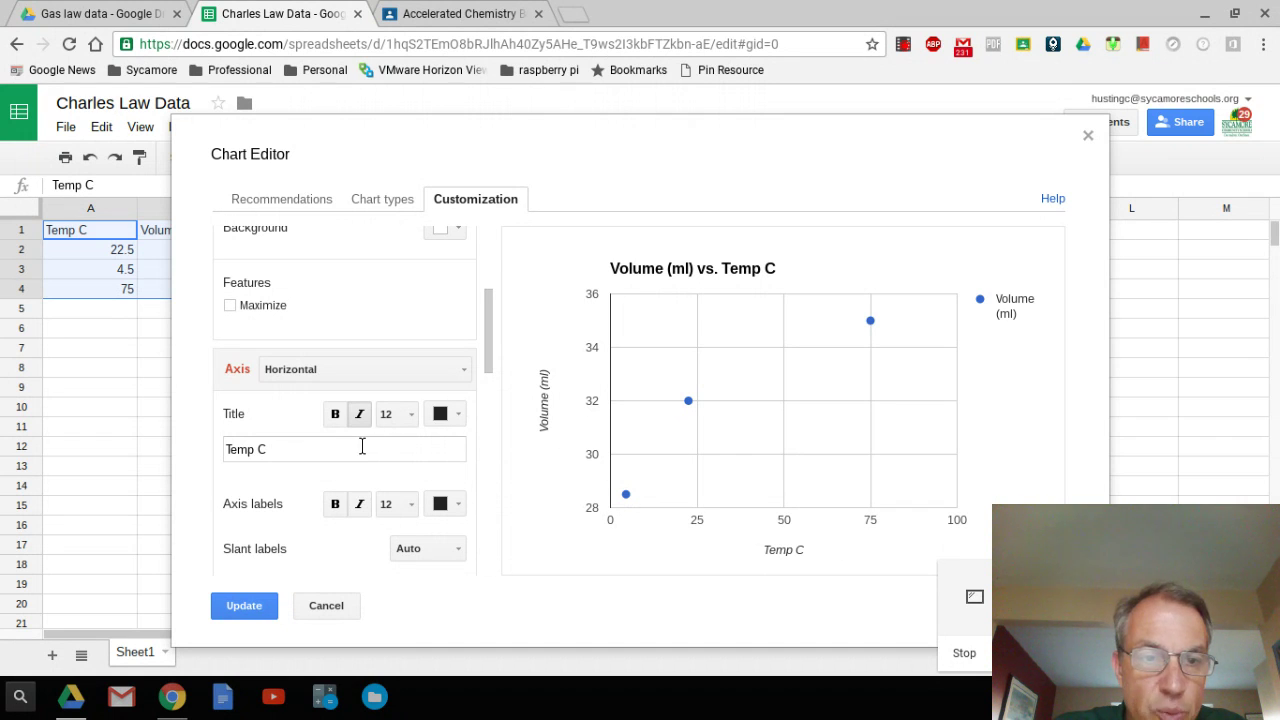
{"action": "scroll", "coordinate": [362, 447], "scroll_direction": "down", "scroll_amount": 2}
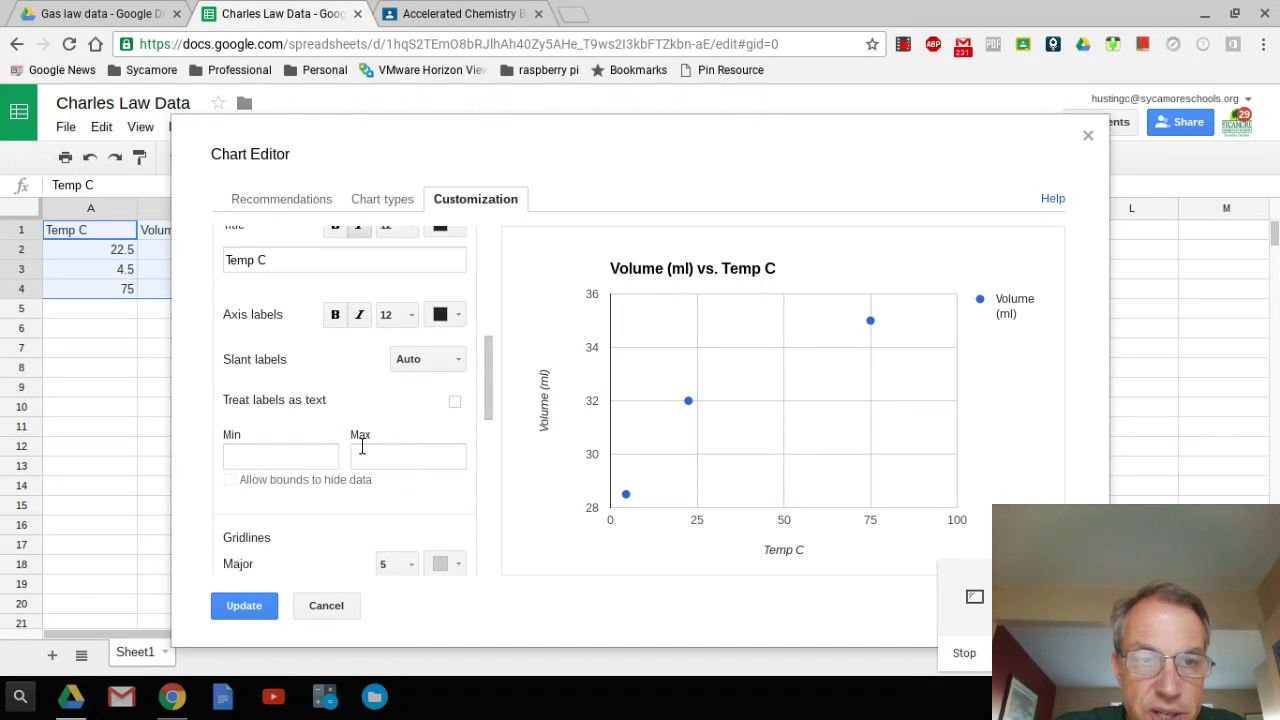
{"action": "left_click", "coordinate": [314, 462]}
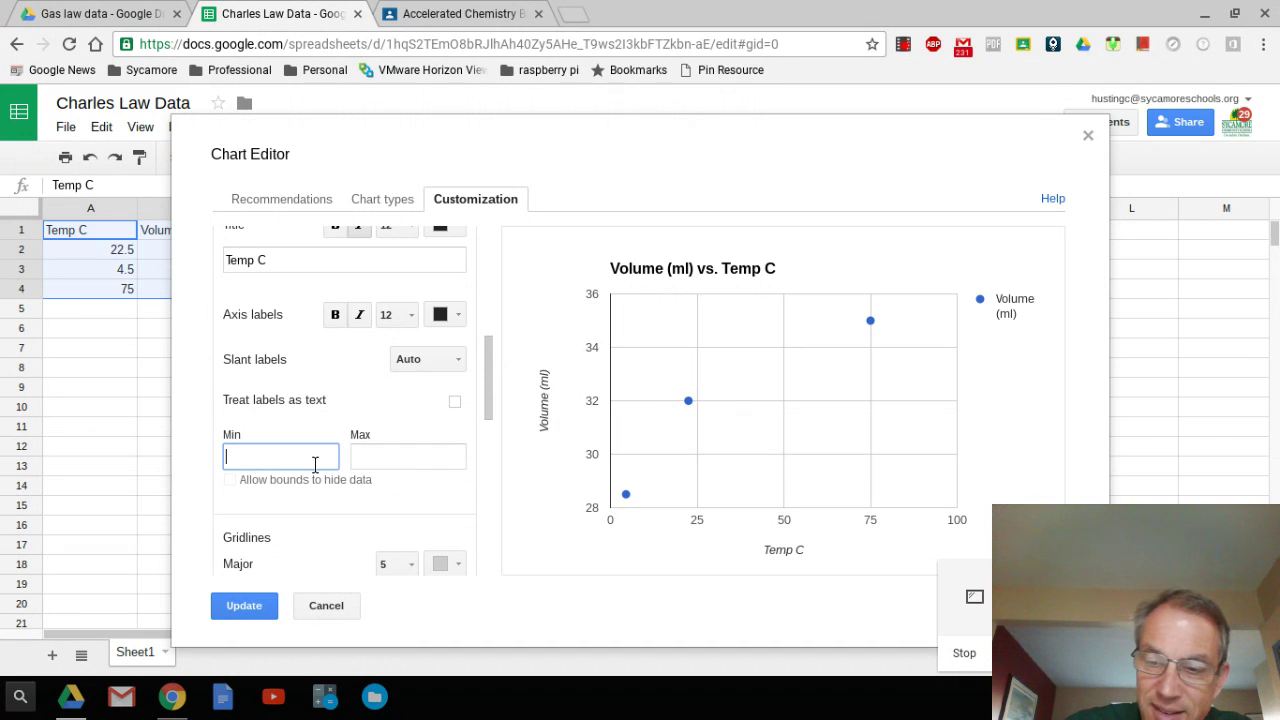
{"action": "type", "text": "-"}
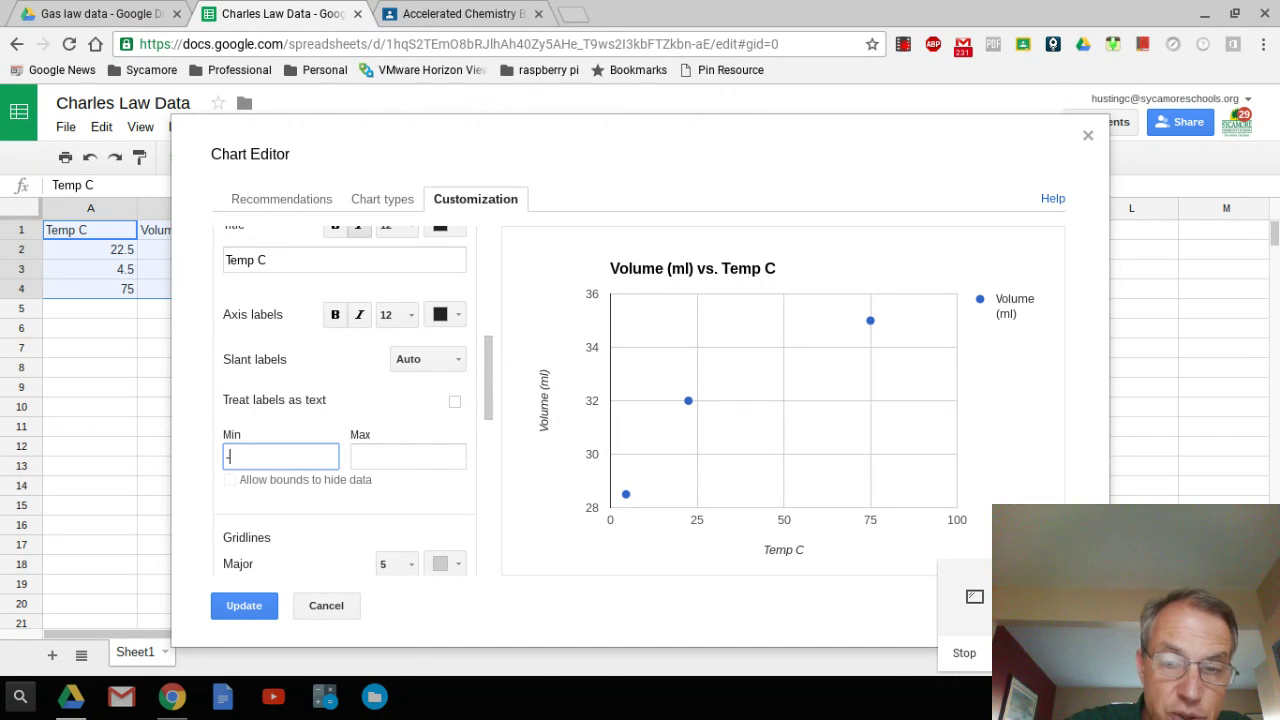
{"action": "type", "text": "3"}
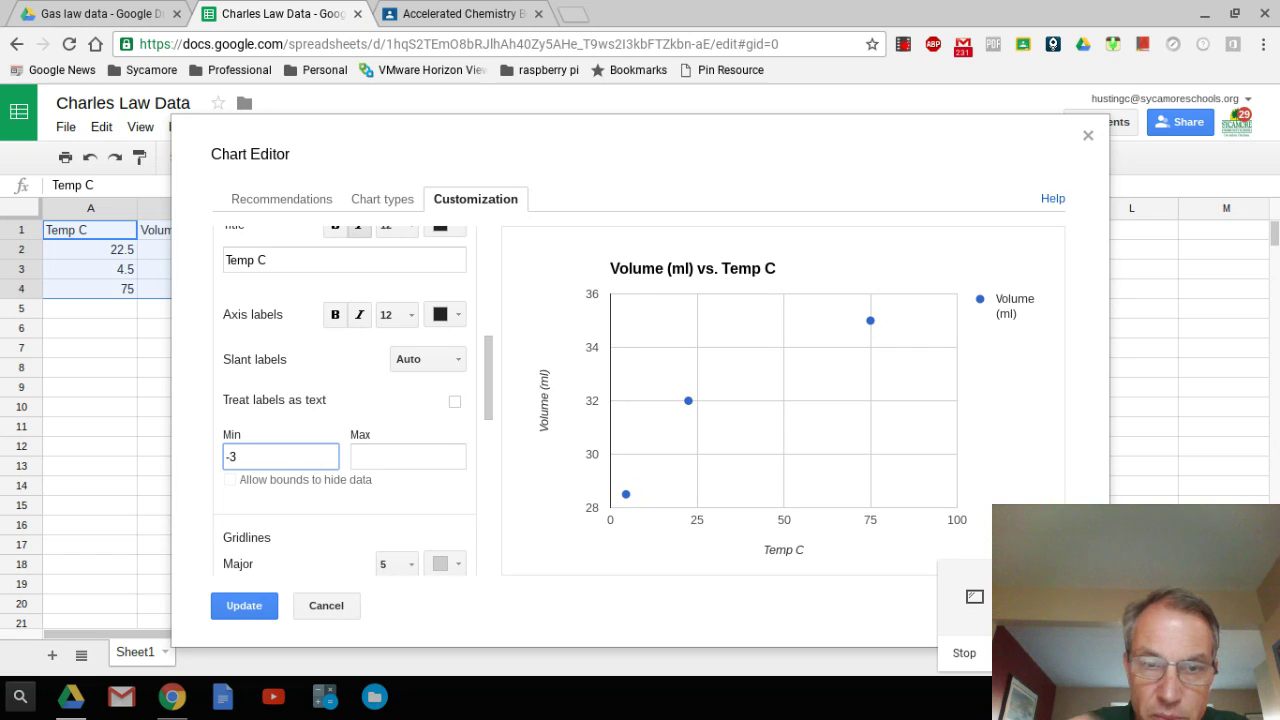
{"action": "type", "text": "00"}
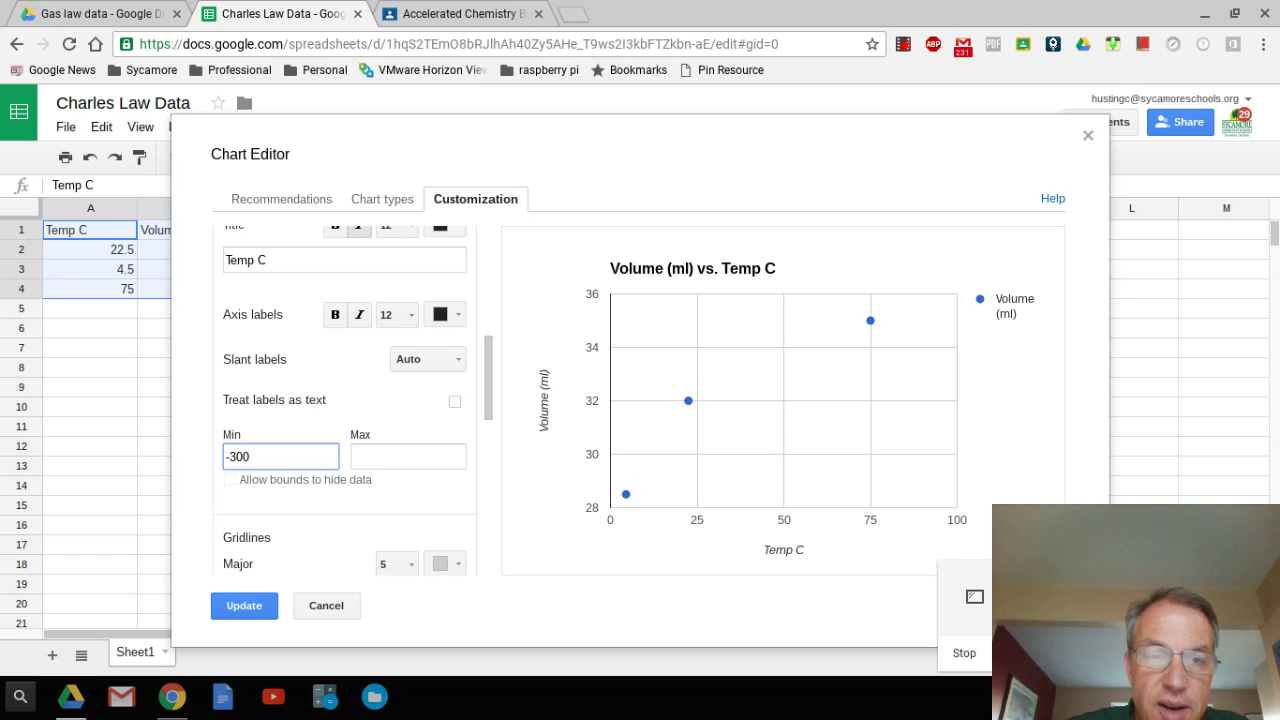
{"action": "left_click", "coordinate": [400, 460]}
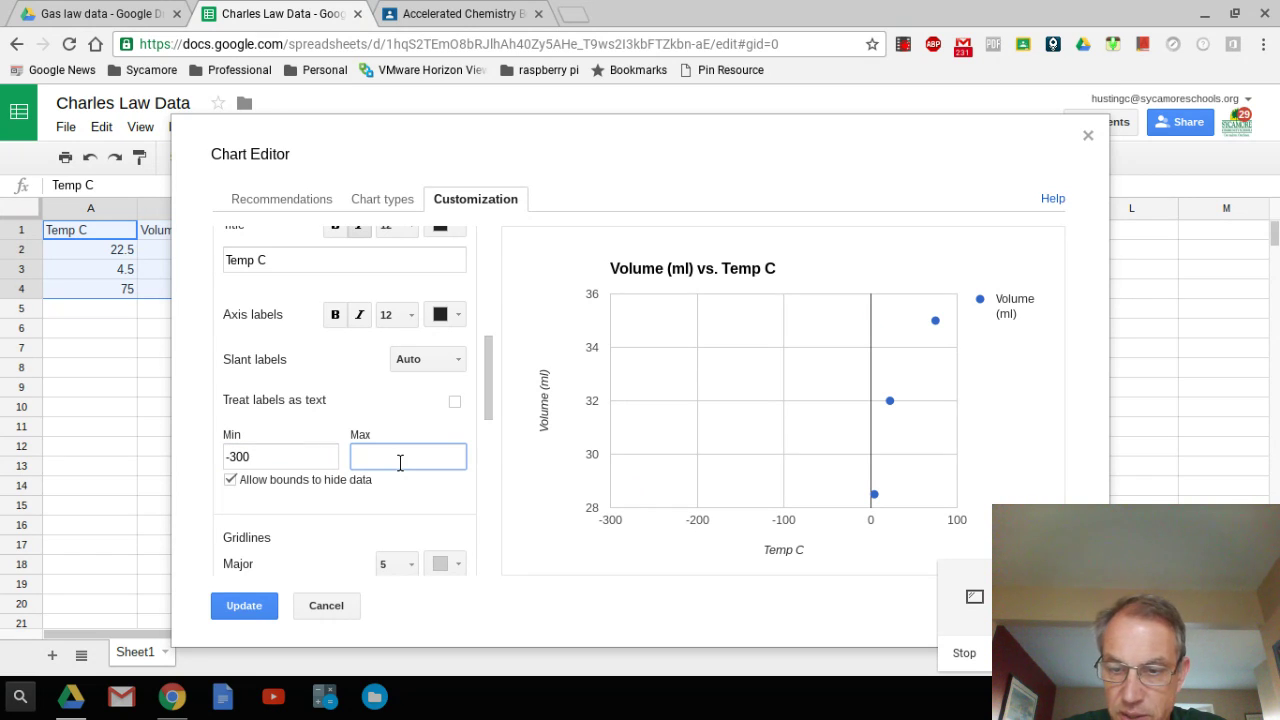
{"action": "type", "text": "100"}
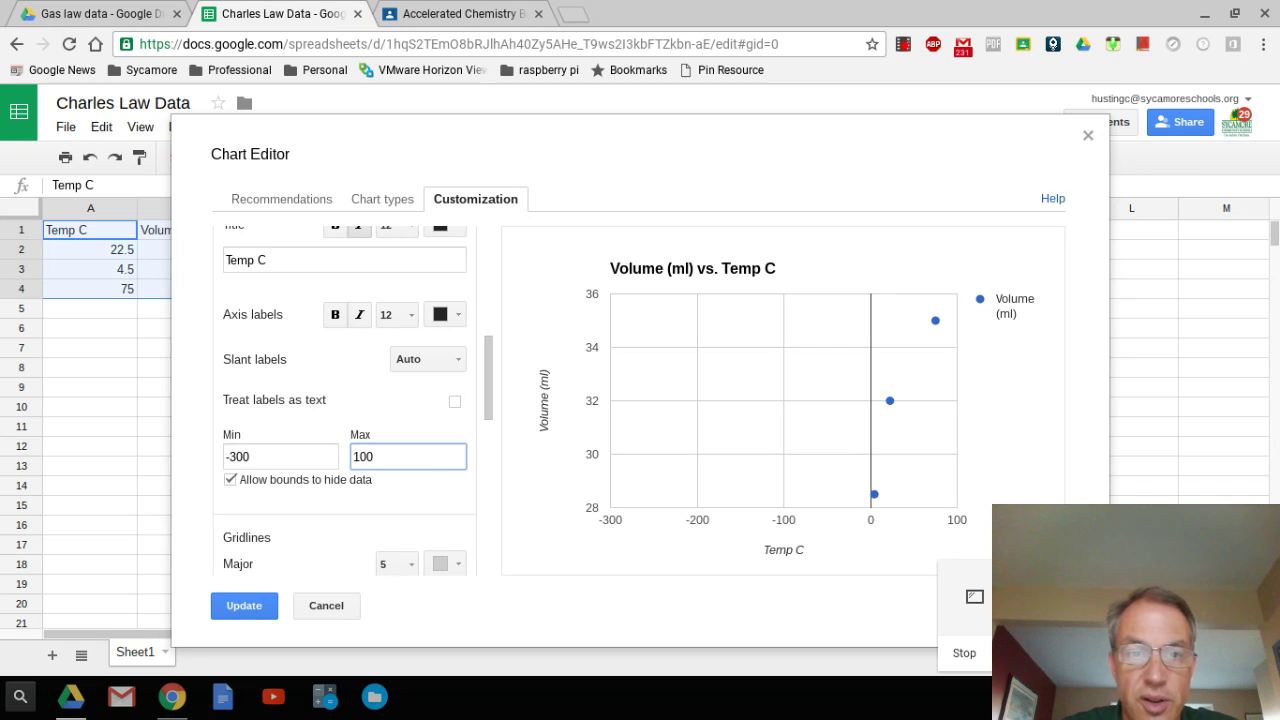
{"action": "left_click", "coordinate": [408, 490]}
Step: Set the left vertical axis range to a minimum of 0 and a maximum of 36, and update the chart
{"action": "scroll", "coordinate": [408, 490], "scroll_direction": "up", "scroll_amount": 3}
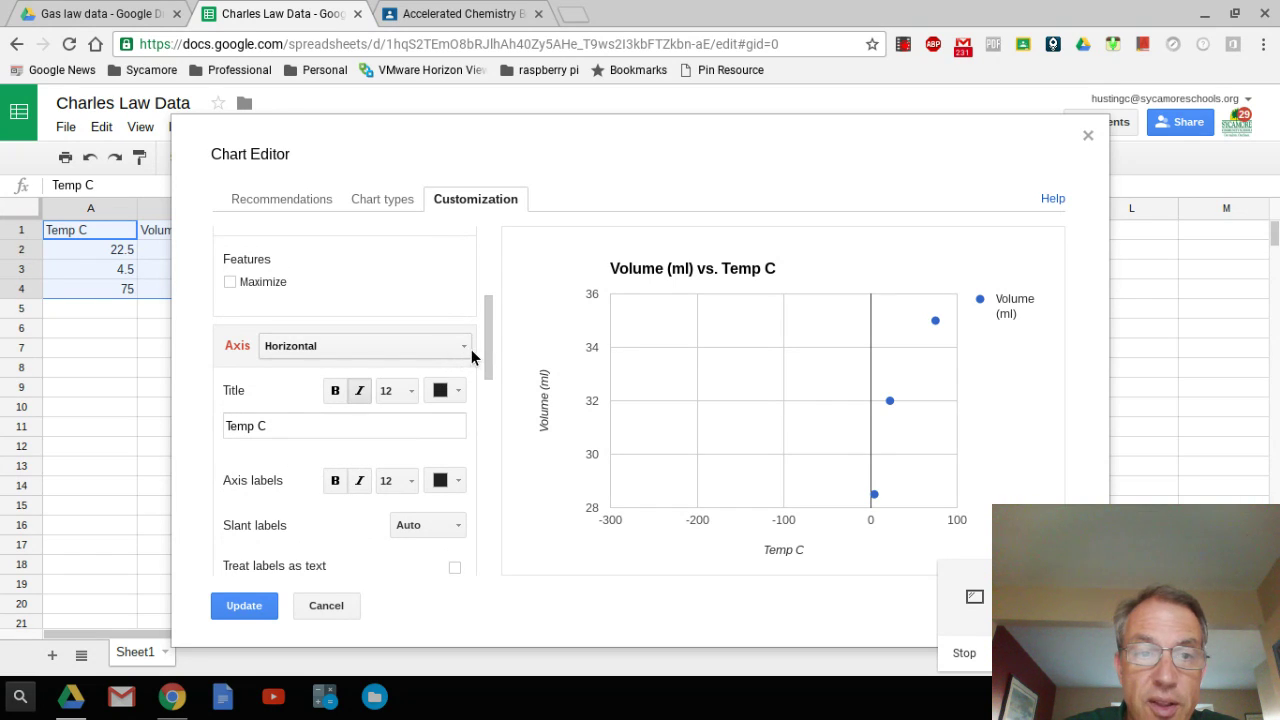
{"action": "left_click", "coordinate": [471, 349]}
{"action": "left_click", "coordinate": [414, 403]}
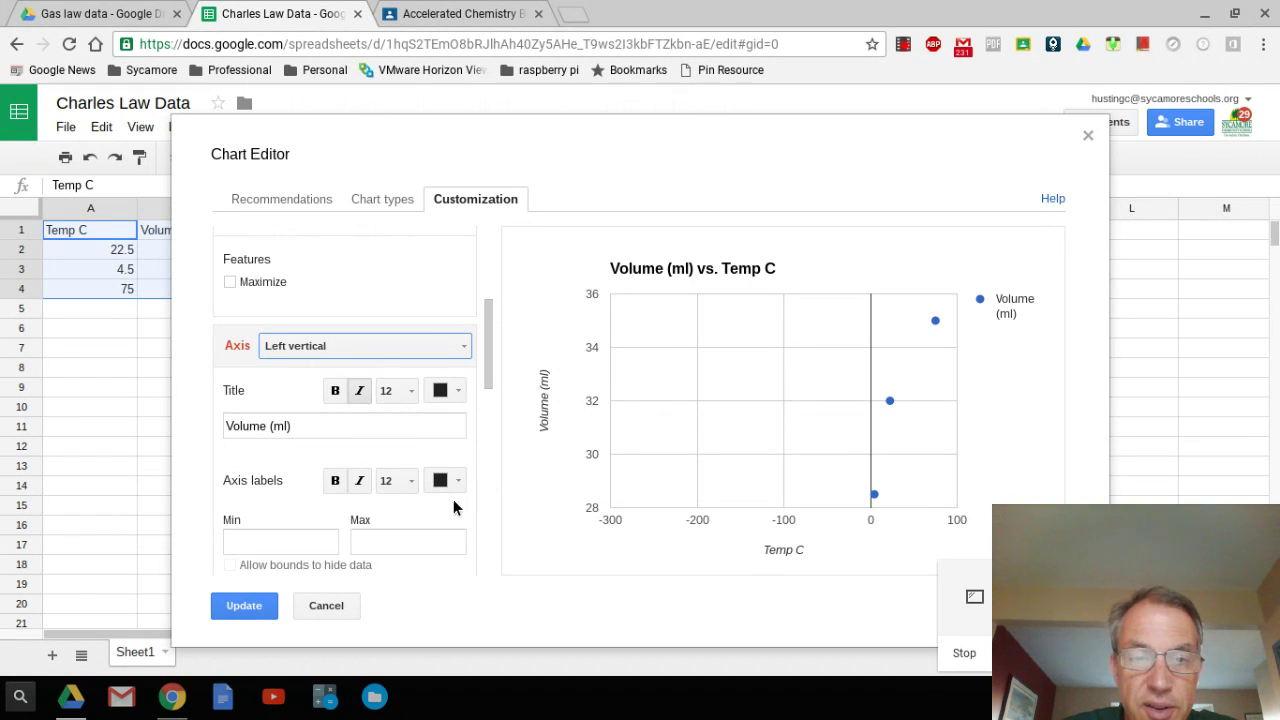
{"action": "left_click", "coordinate": [418, 545]}
{"action": "type", "text": "36"}
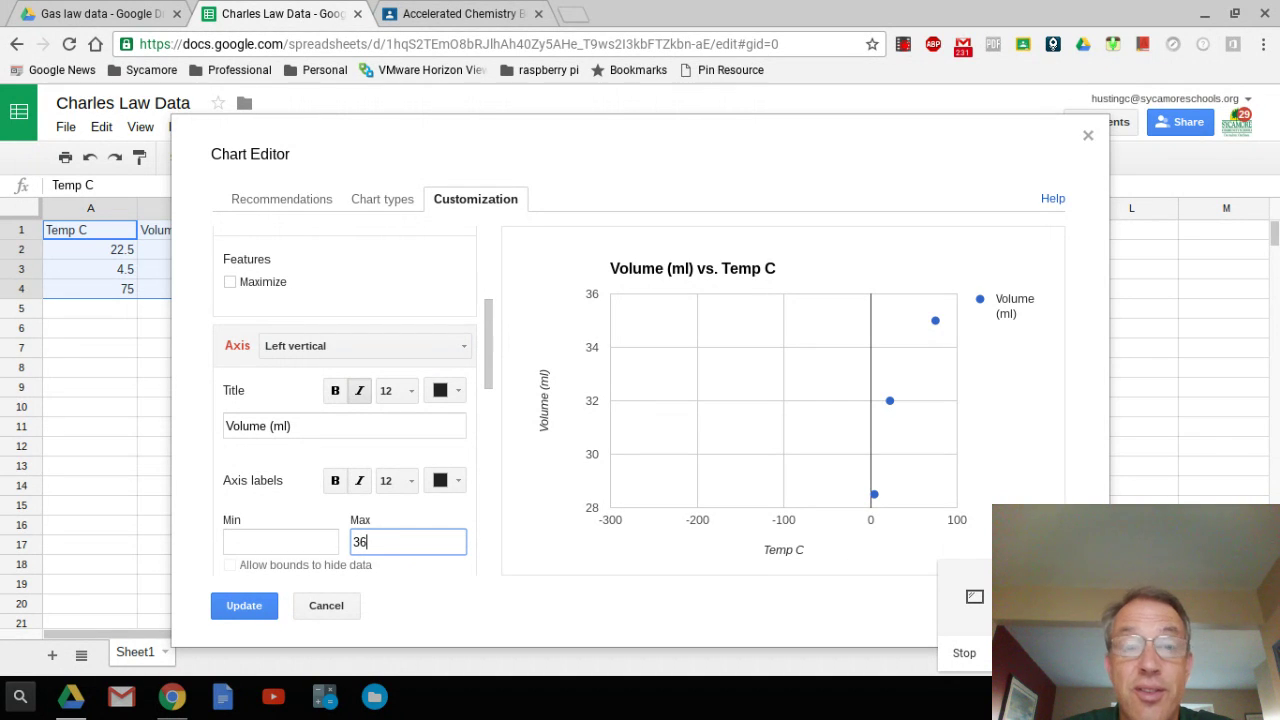
{"action": "left_click", "coordinate": [315, 550]}
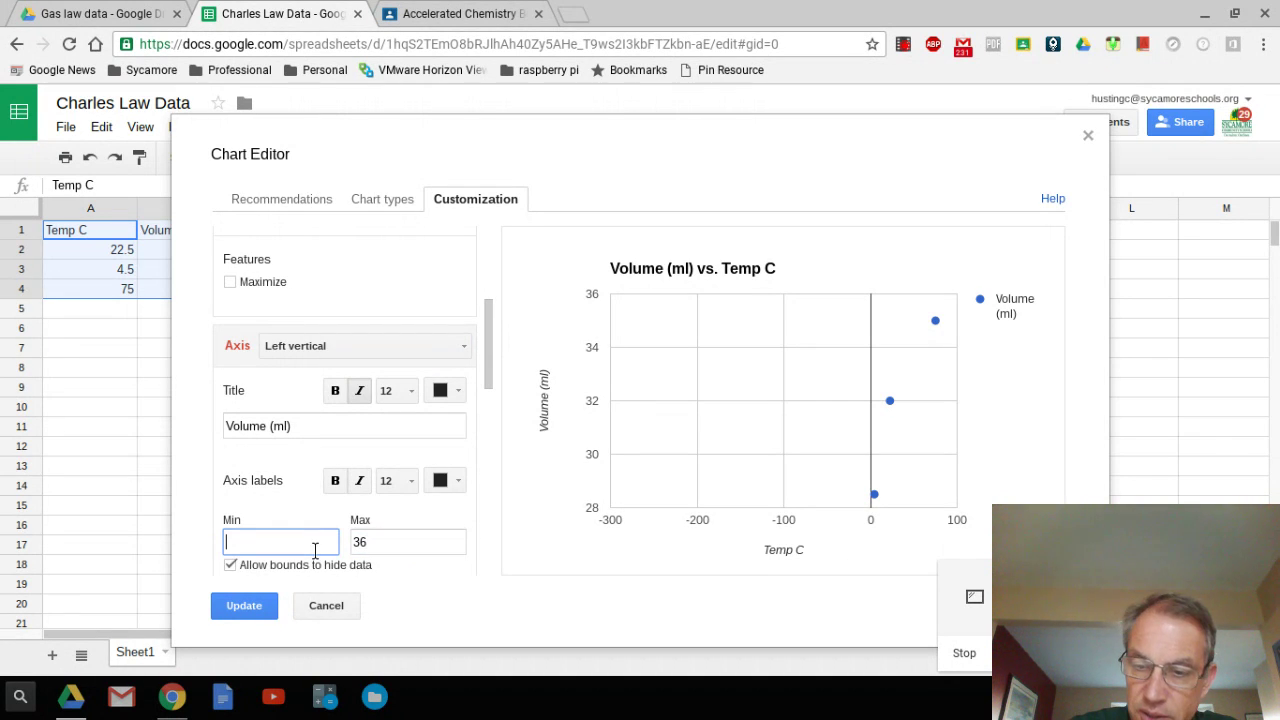
{"action": "type", "text": "0"}
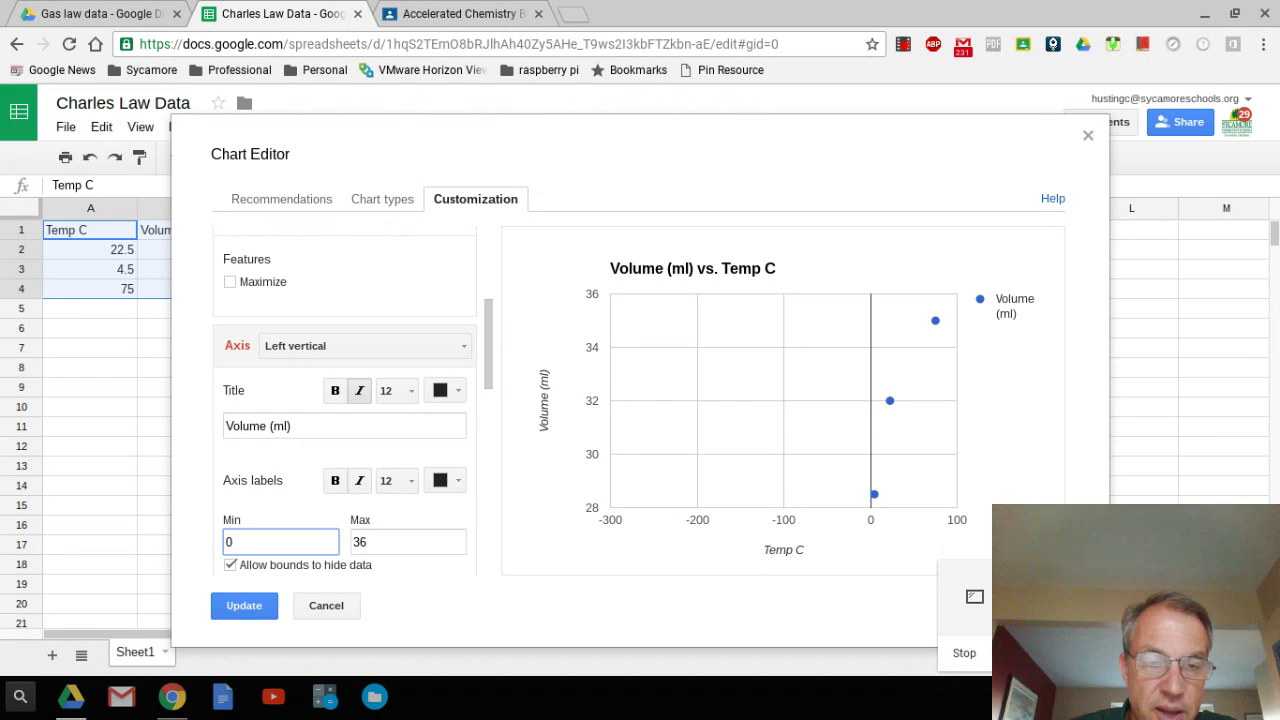
{"action": "left_click", "coordinate": [257, 604]}
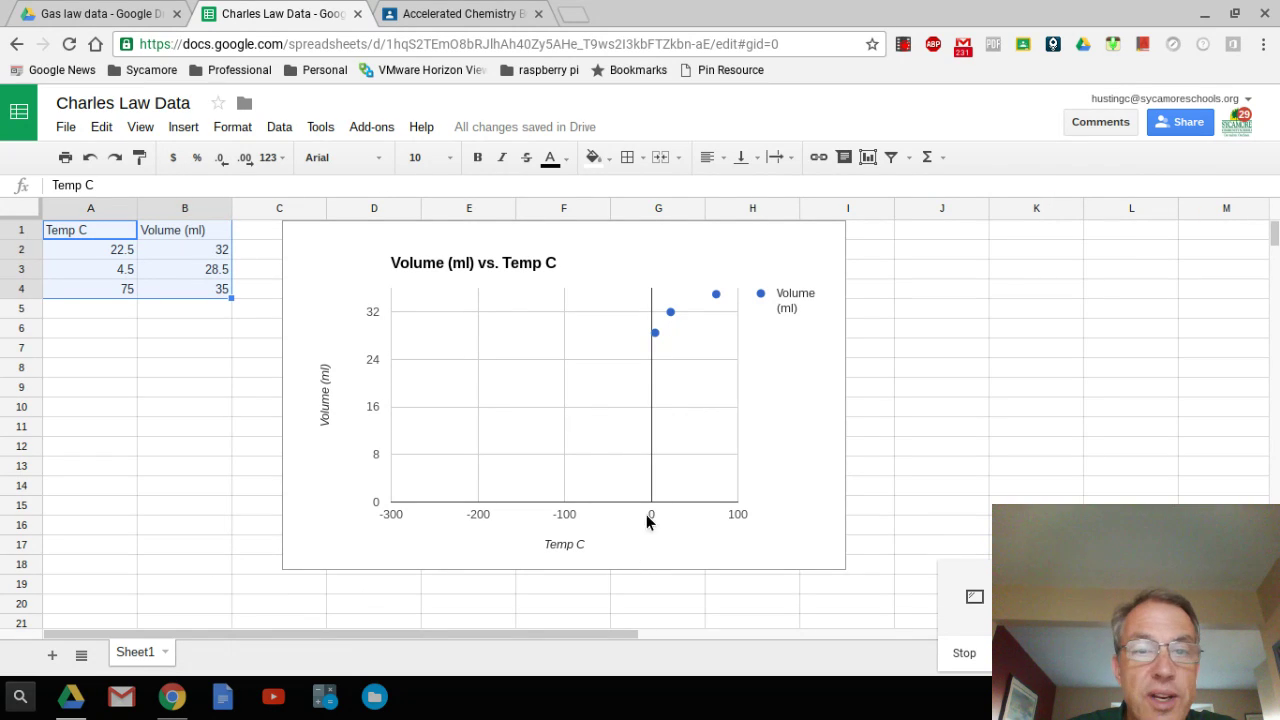
Step: Add a linear trendline to the Volume (ml) series in the chart's advanced settings
{"action": "left_click", "coordinate": [672, 319]}
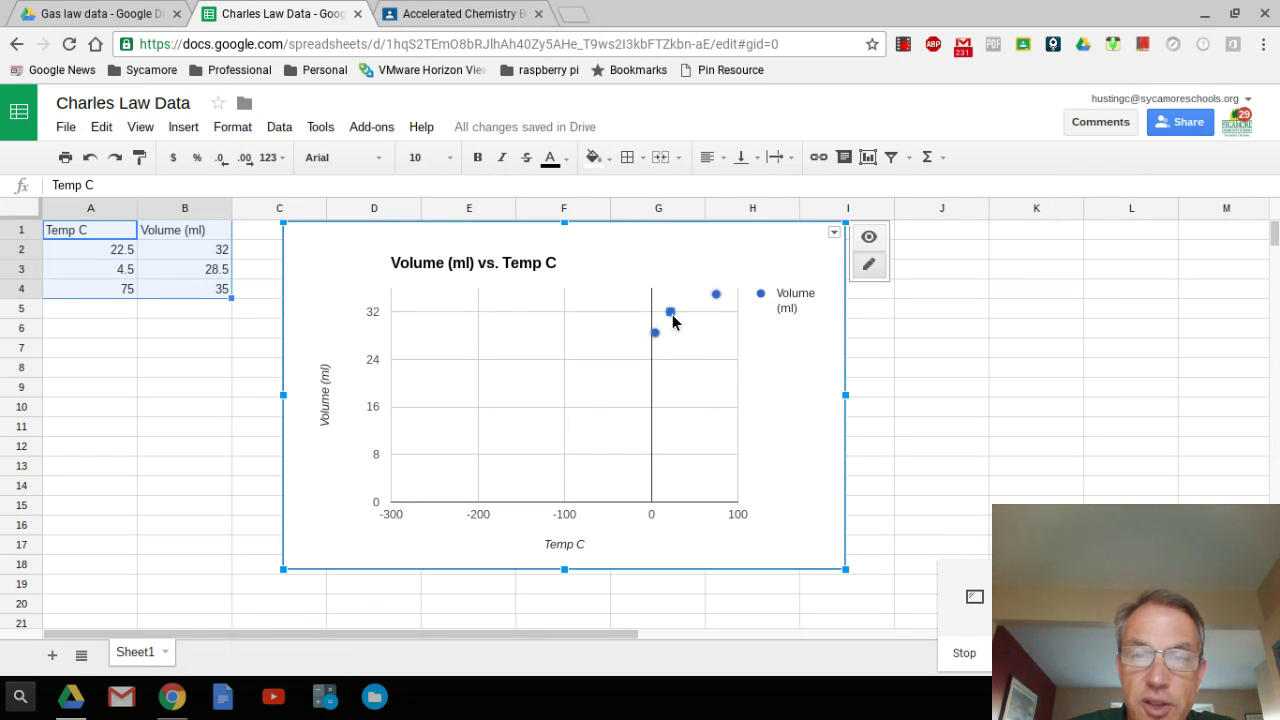
{"action": "right_click", "coordinate": [672, 319]}
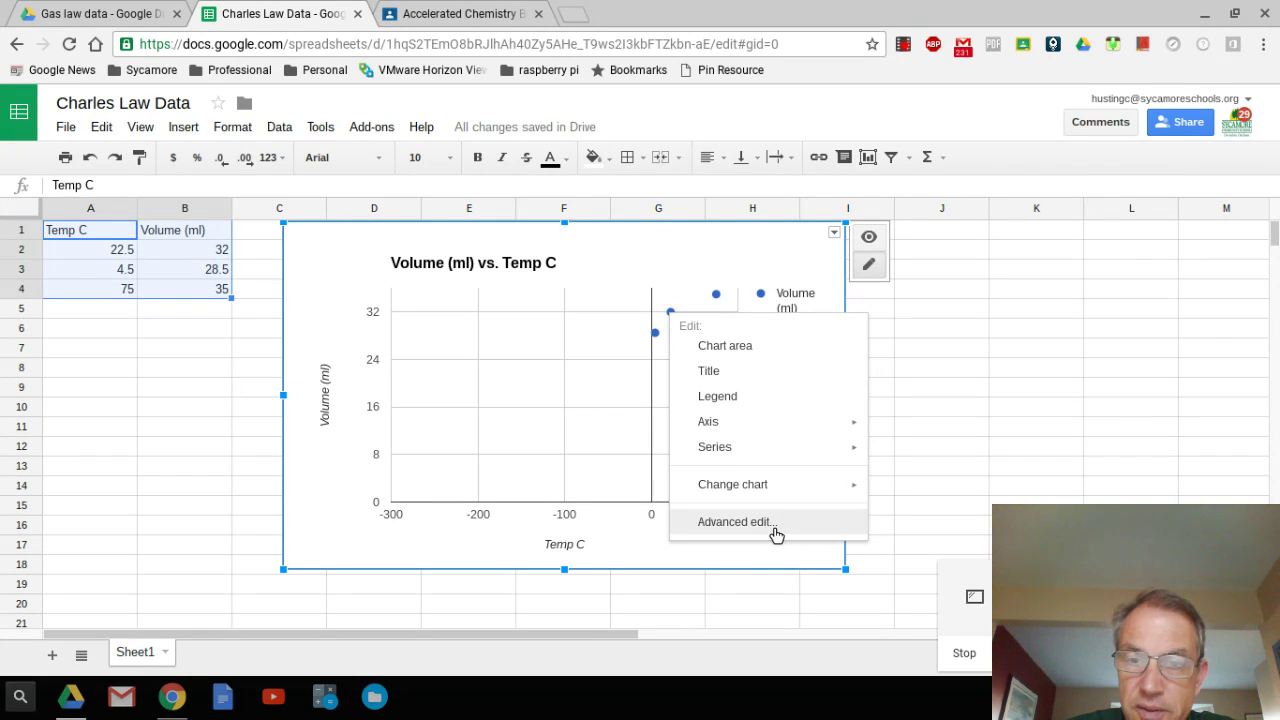
{"action": "left_click", "coordinate": [776, 533]}
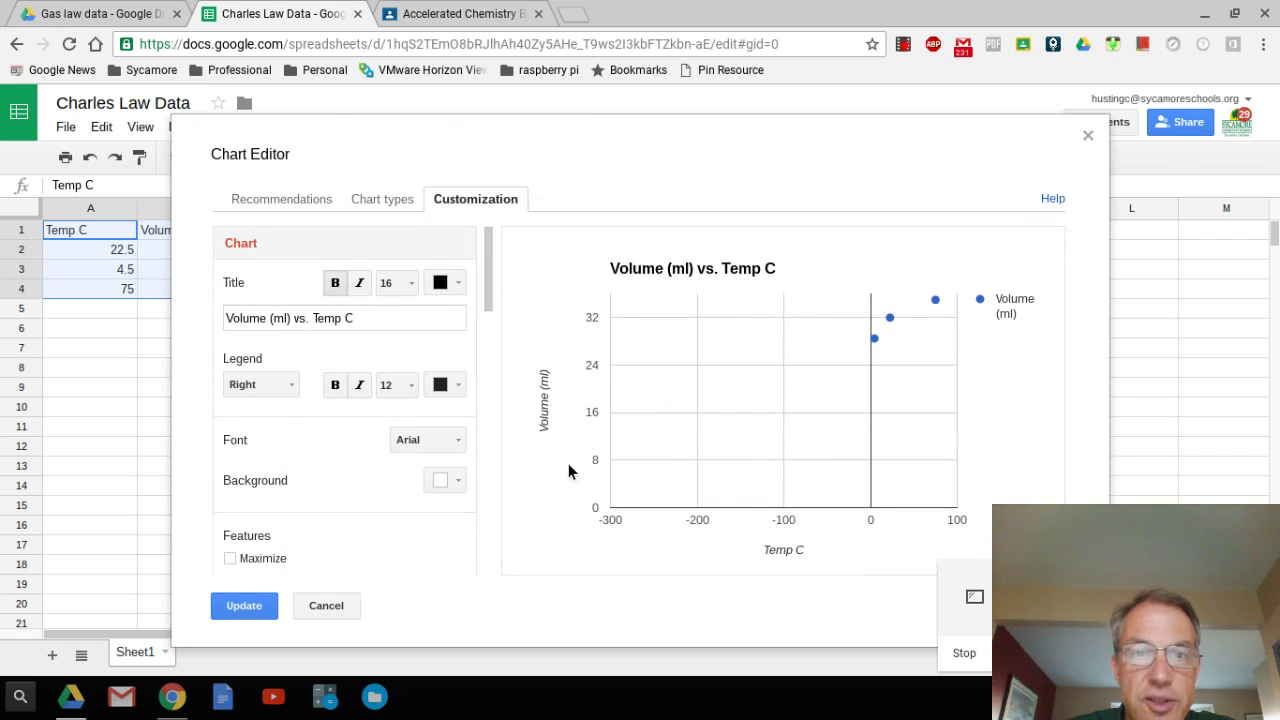
{"action": "scroll", "coordinate": [486, 450], "scroll_direction": "down", "scroll_amount": 1}
{"action": "scroll", "coordinate": [486, 457], "scroll_direction": "down", "scroll_amount": 6}
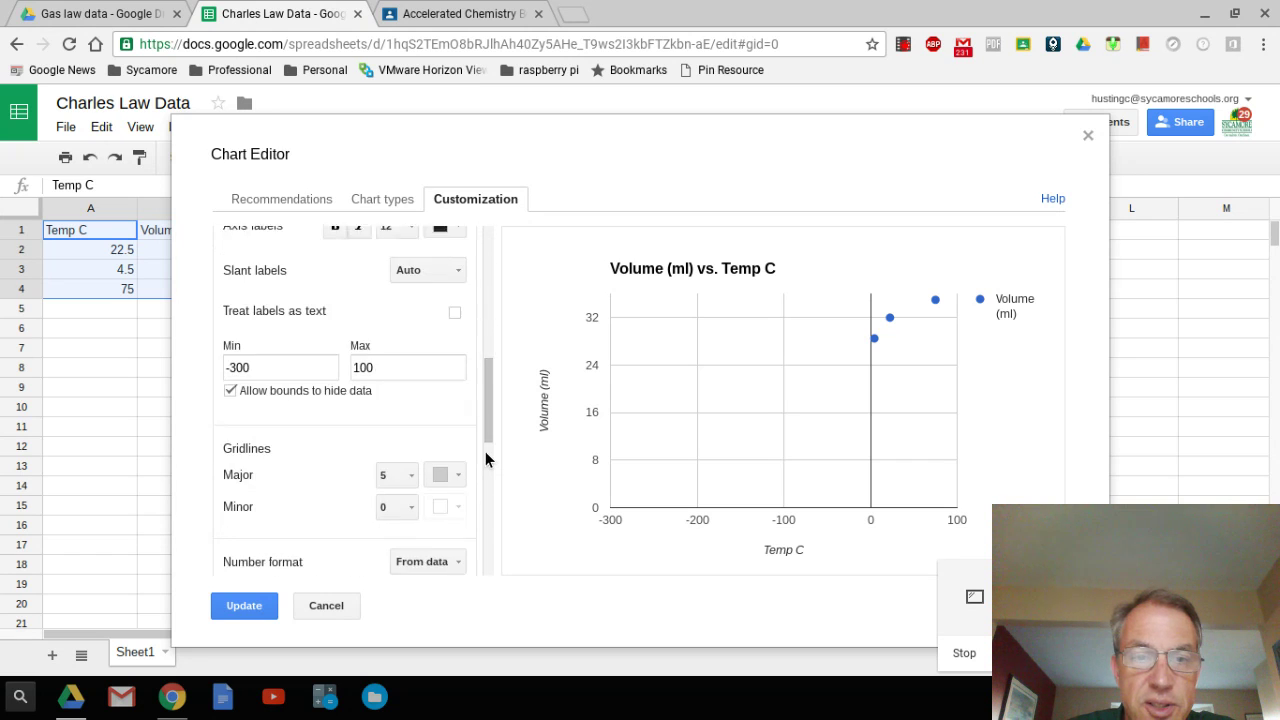
{"action": "scroll", "coordinate": [485, 458], "scroll_direction": "down", "scroll_amount": 3}
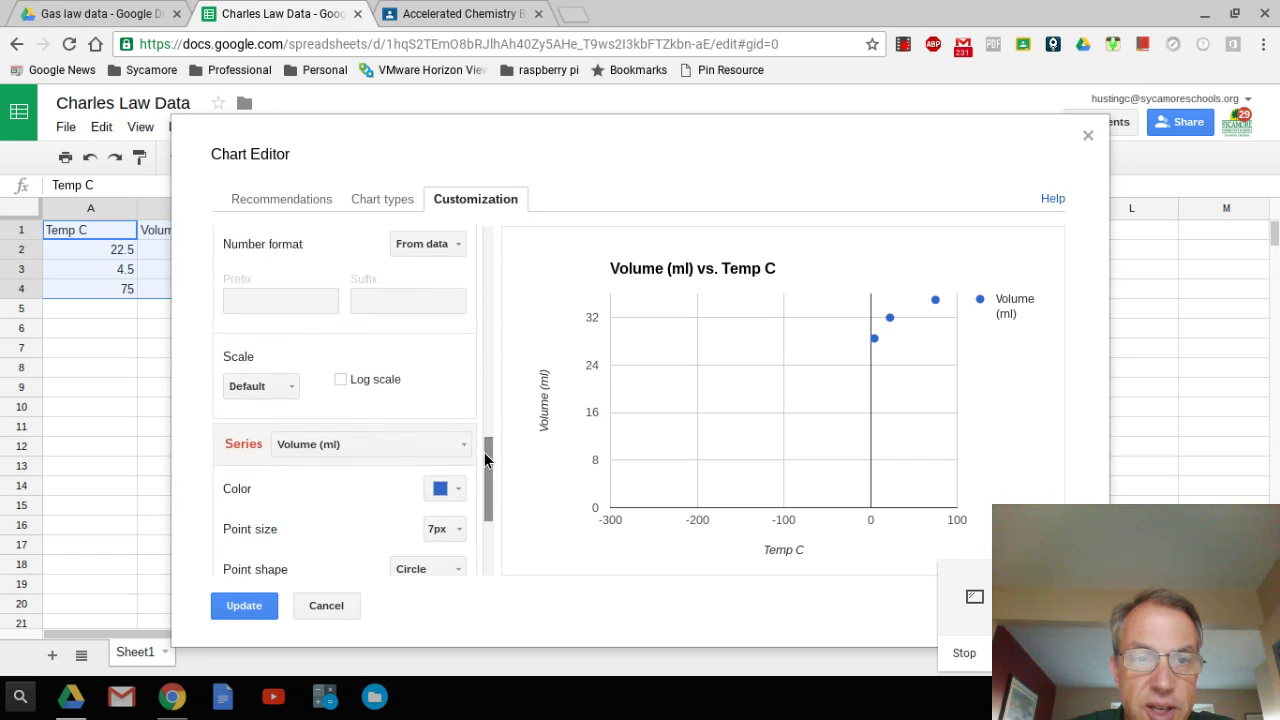
{"action": "scroll", "coordinate": [484, 458], "scroll_direction": "down", "scroll_amount": 3}
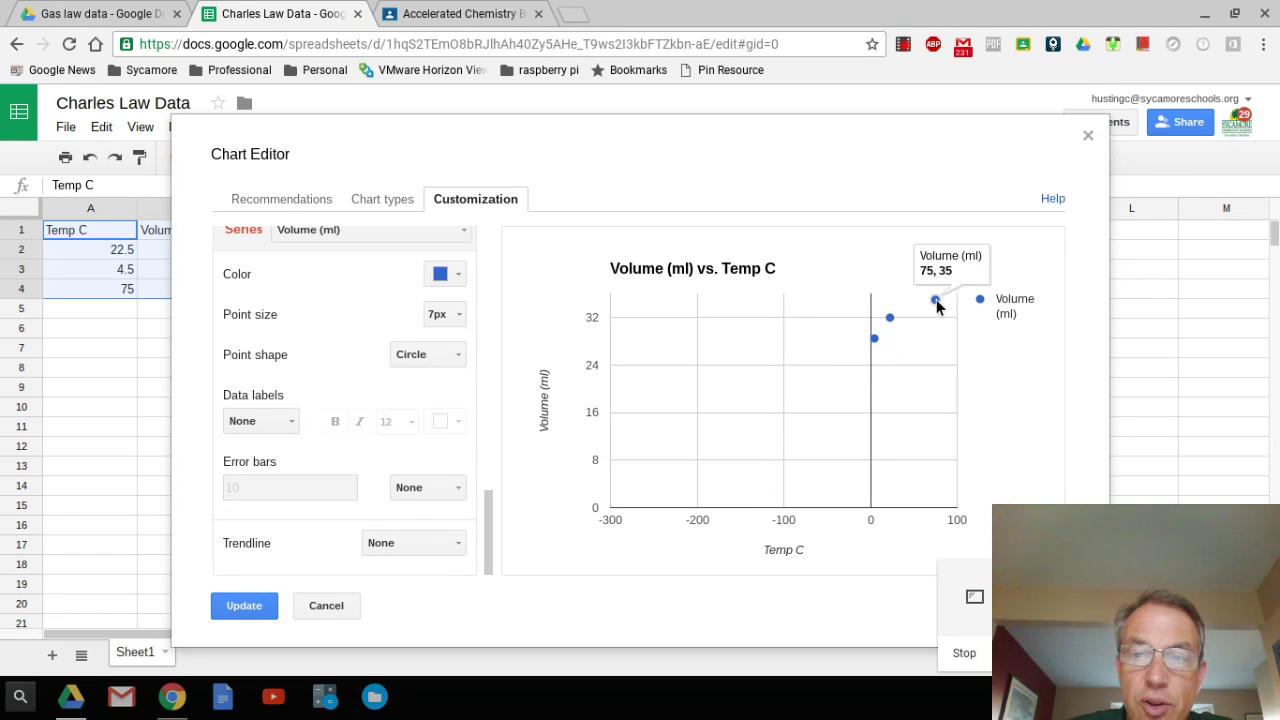
{"action": "left_click", "coordinate": [442, 546]}
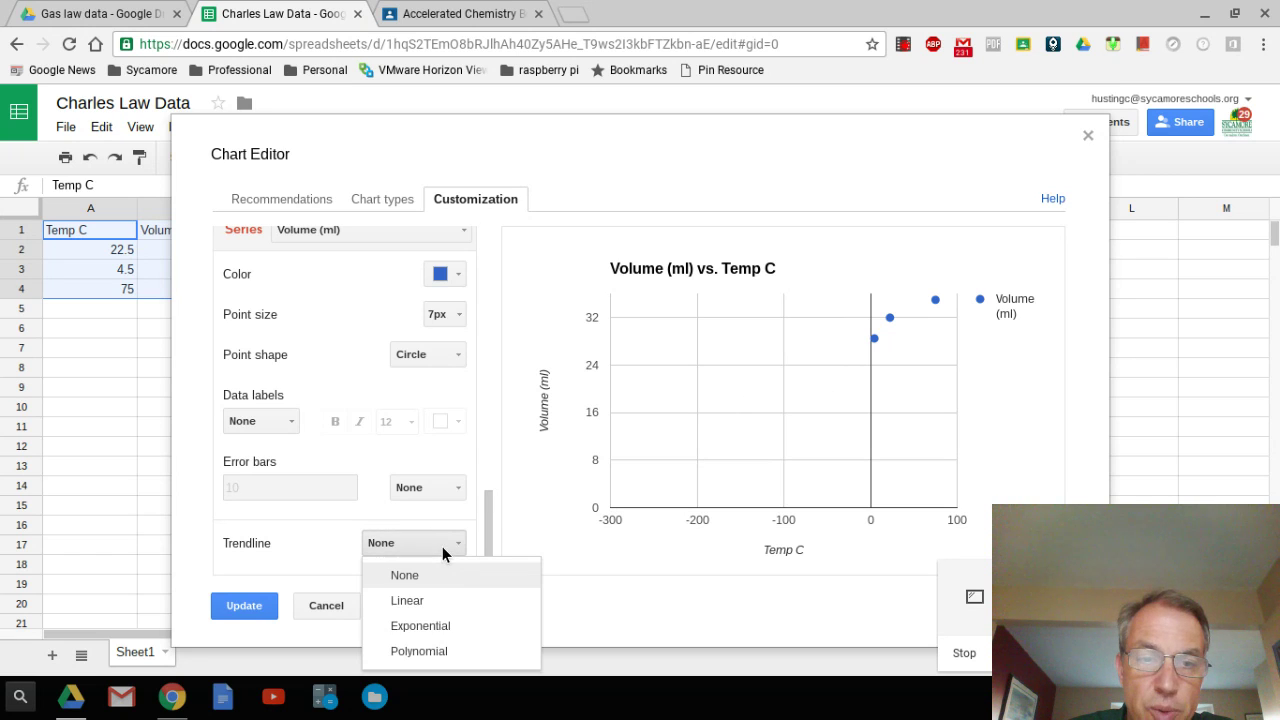
{"action": "left_click", "coordinate": [444, 601]}
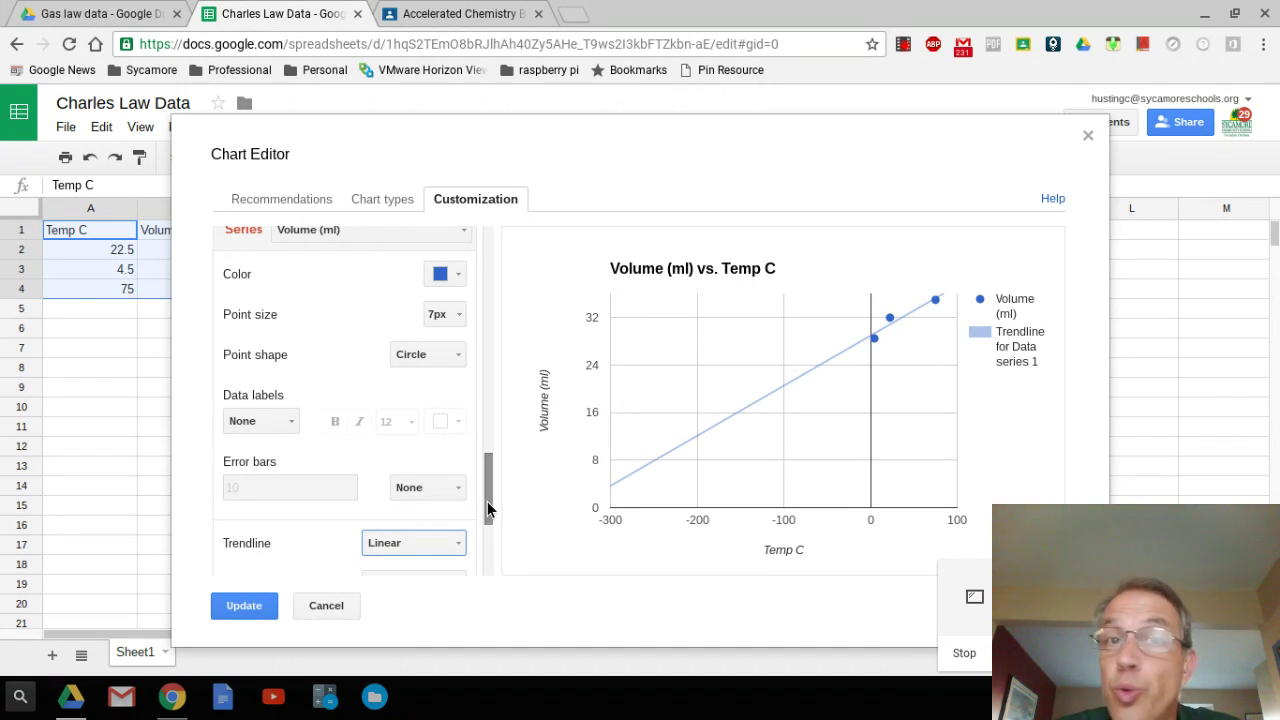
Step: Show the trendline's R² value in the legend and update the chart
{"action": "left_click_drag", "start_coordinate": [492, 512], "coordinate": [489, 565]}
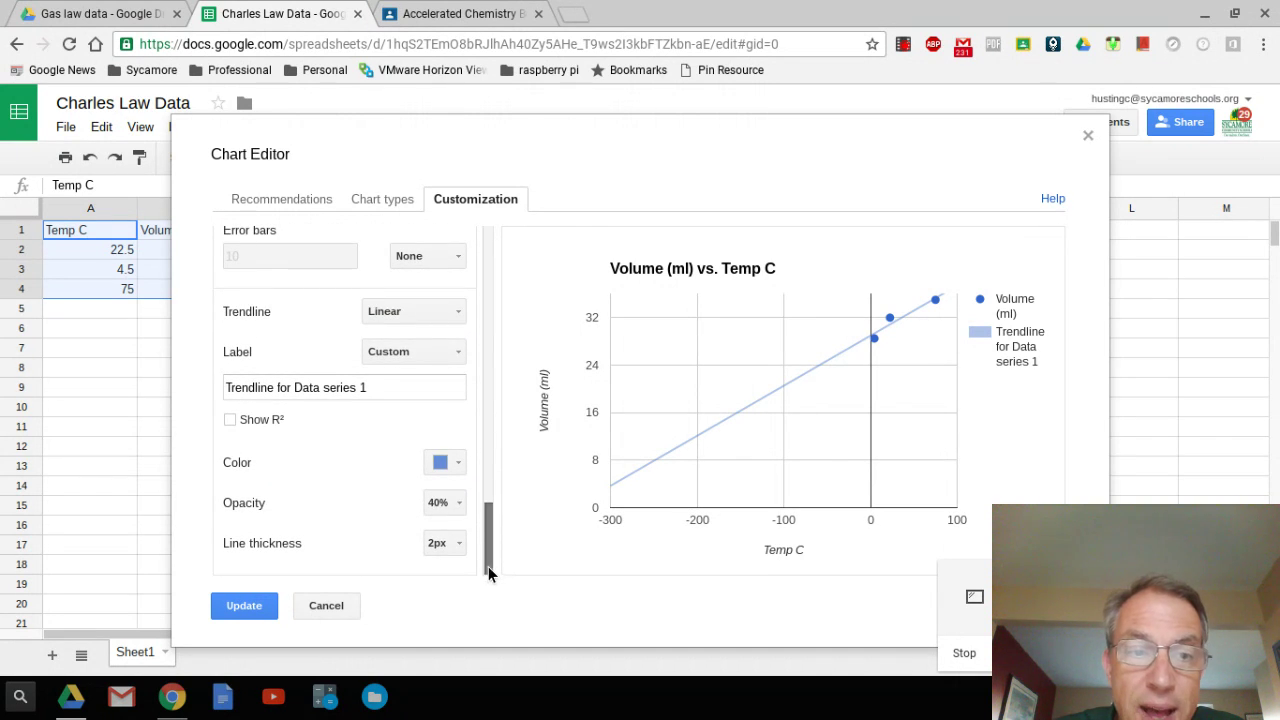
{"action": "left_click", "coordinate": [231, 420]}
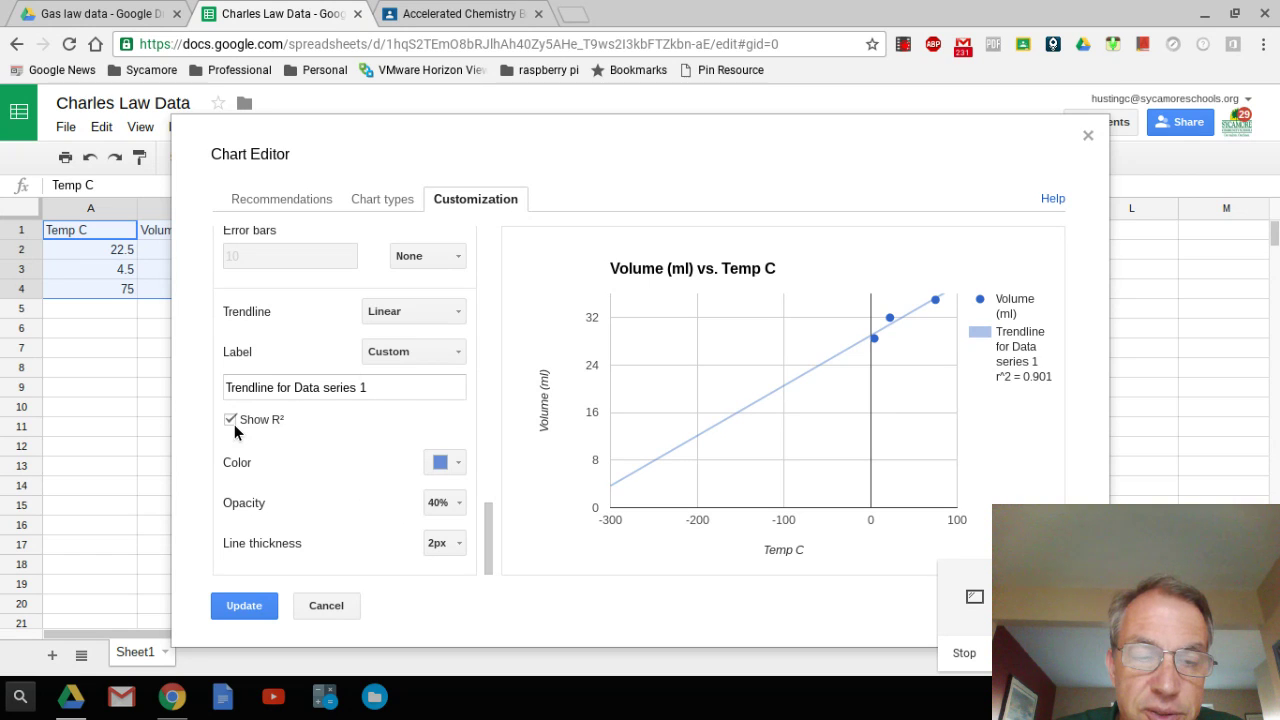
{"action": "left_click", "coordinate": [244, 606]}
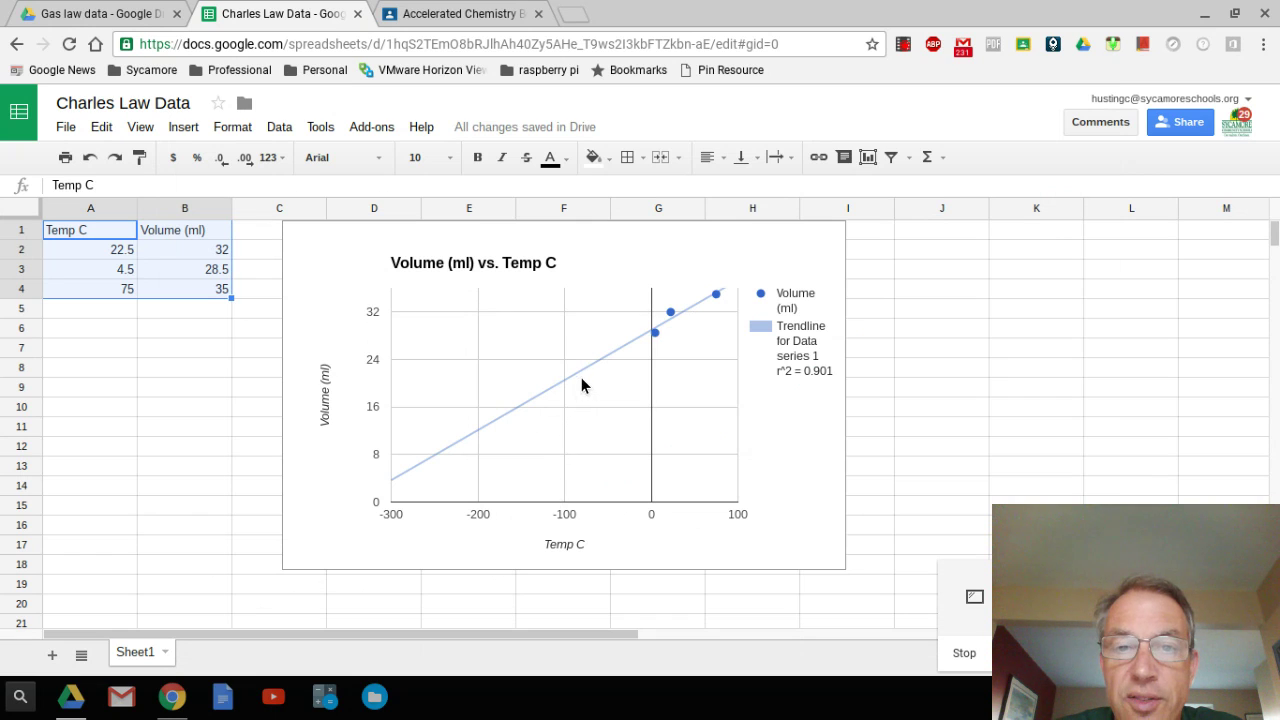
Step: Switch the chart to view mode and inspect the trendline's equation
{"action": "left_click", "coordinate": [794, 232]}
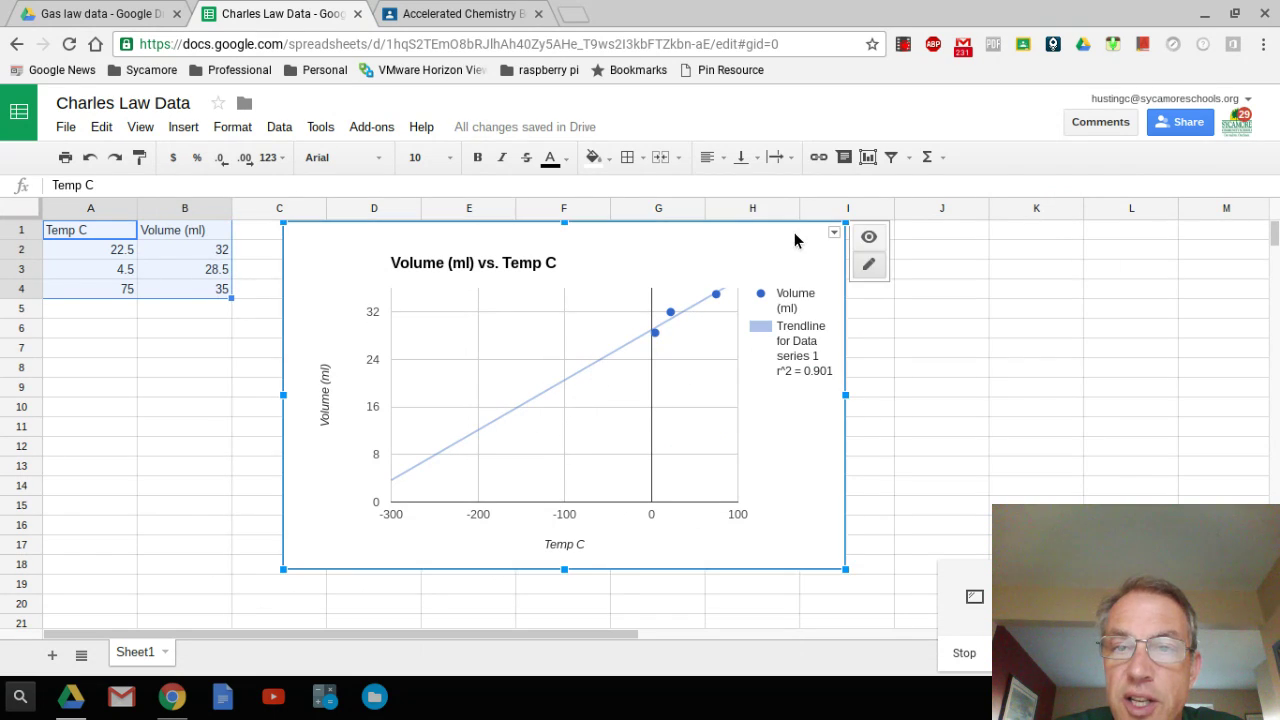
{"action": "left_click", "coordinate": [869, 240]}
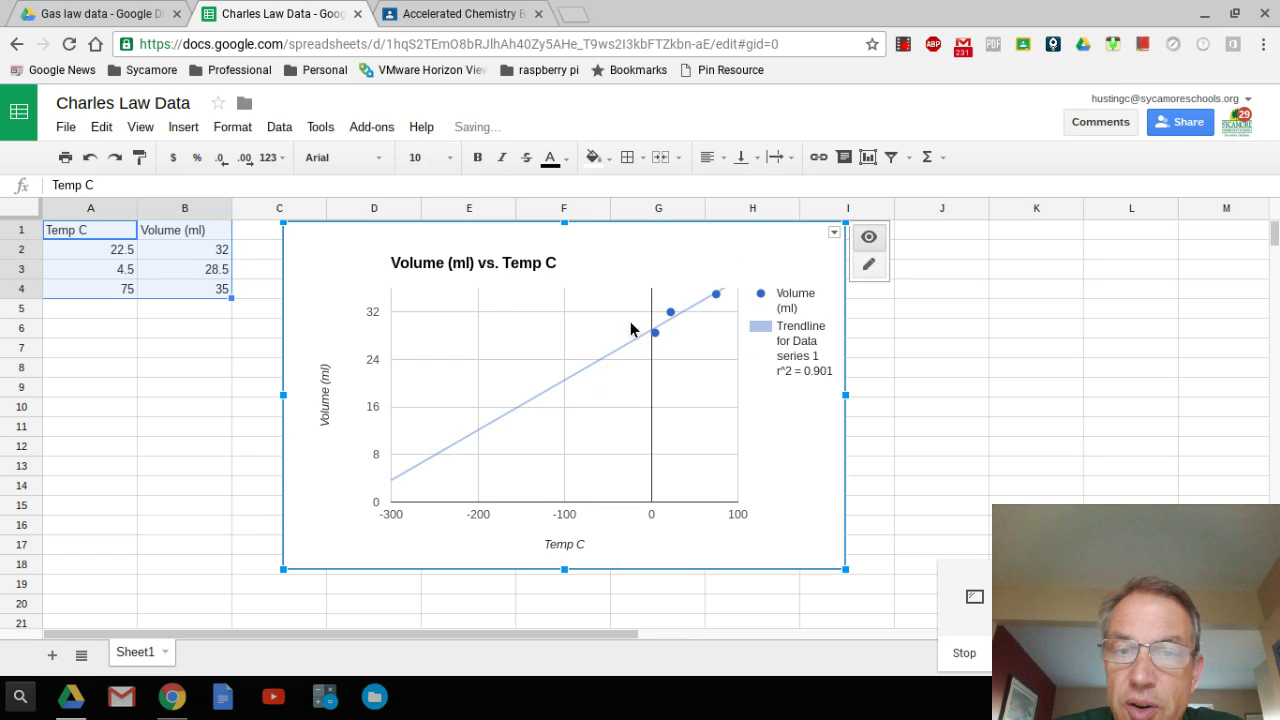
{"action": "mouse_move", "coordinate": [612, 362]}
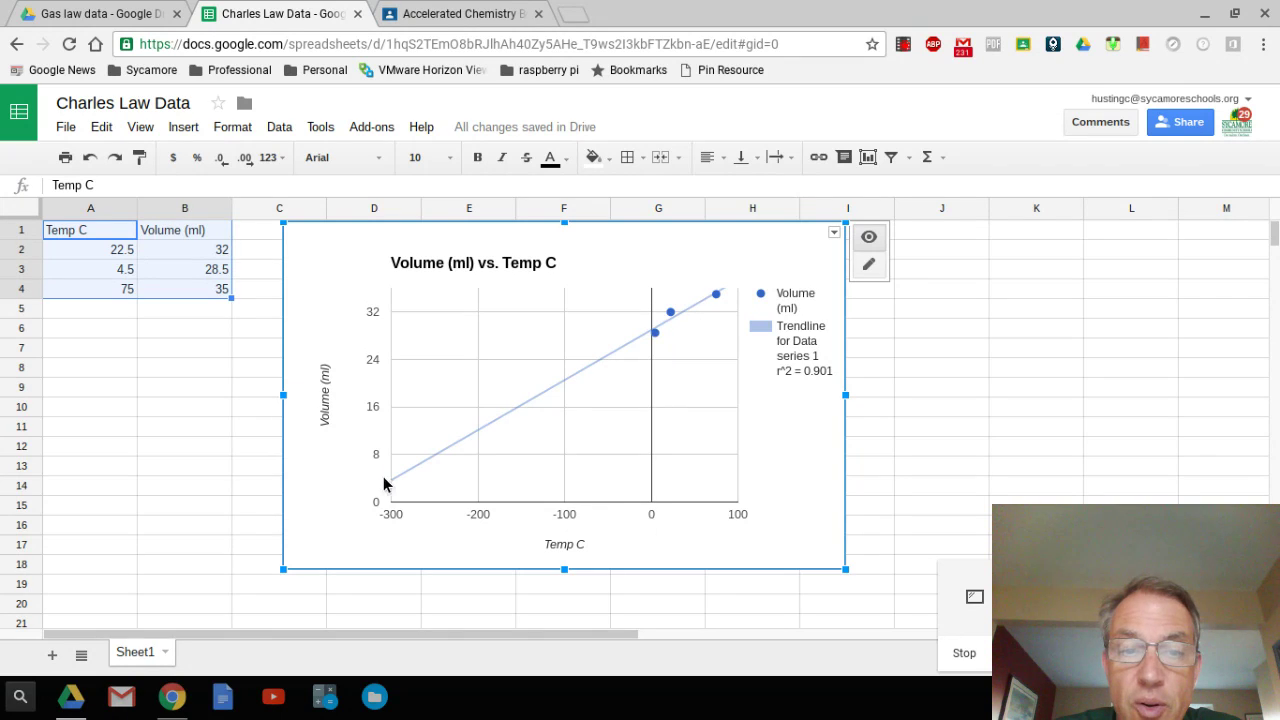
{"action": "mouse_move", "coordinate": [448, 447]}
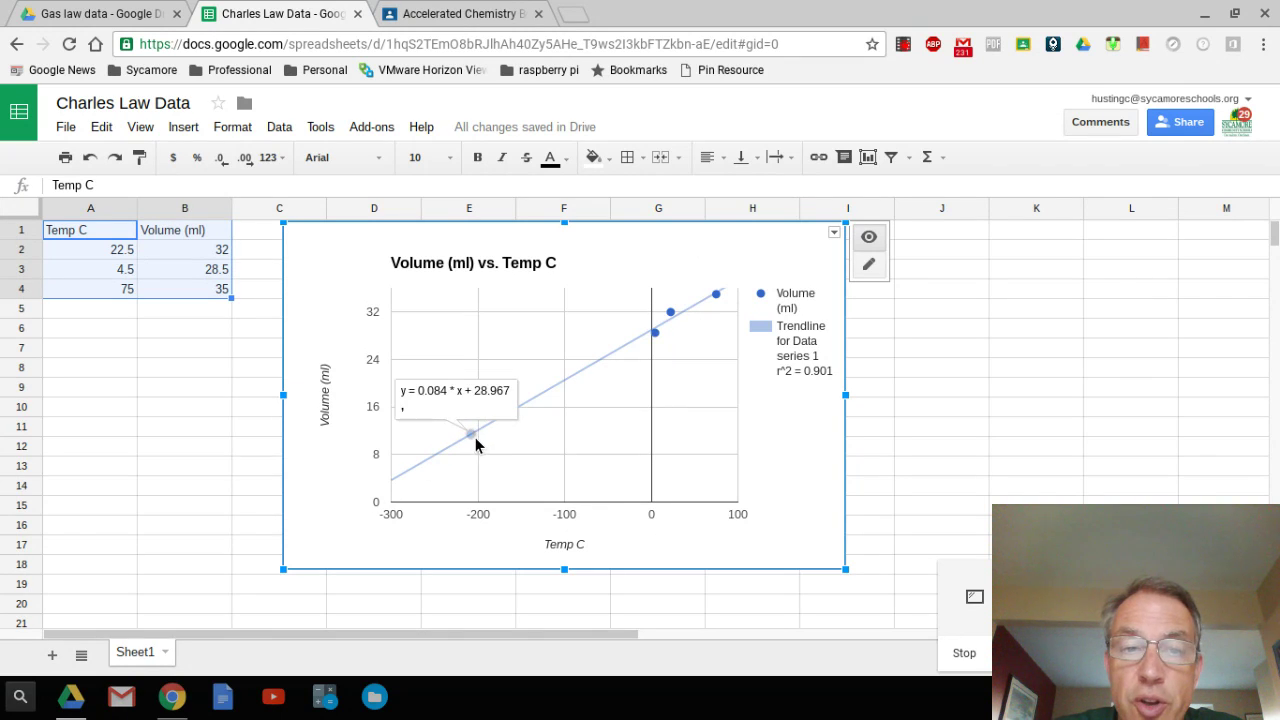